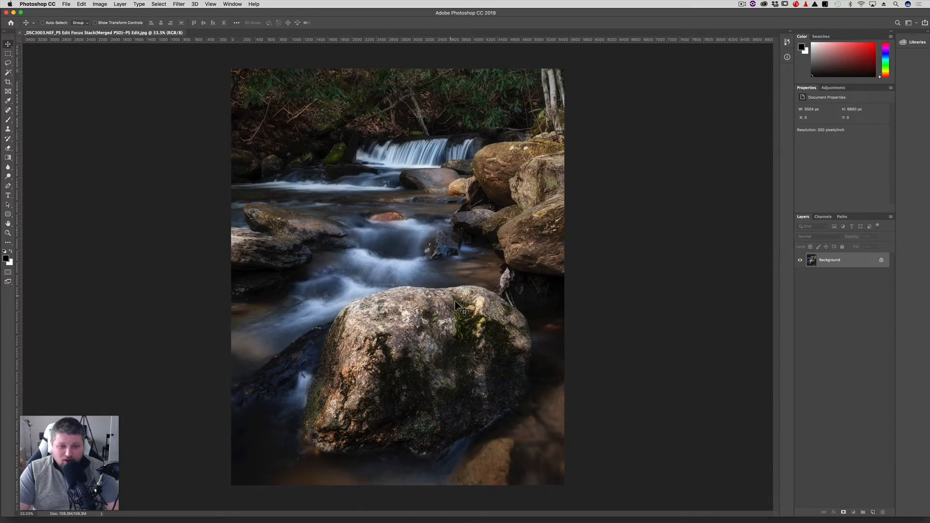
- Examine the detail of the large foreground boulder and its moss at 200% magnification
key("super+equal")
key("super+equal")
key("super+equal")
key("super+equal")
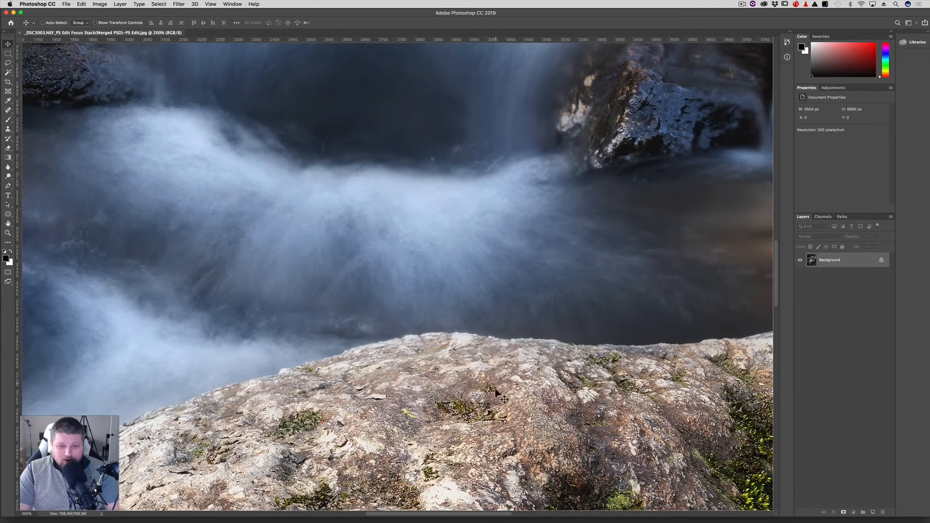
left_click_drag(495, 391, 435, 110)
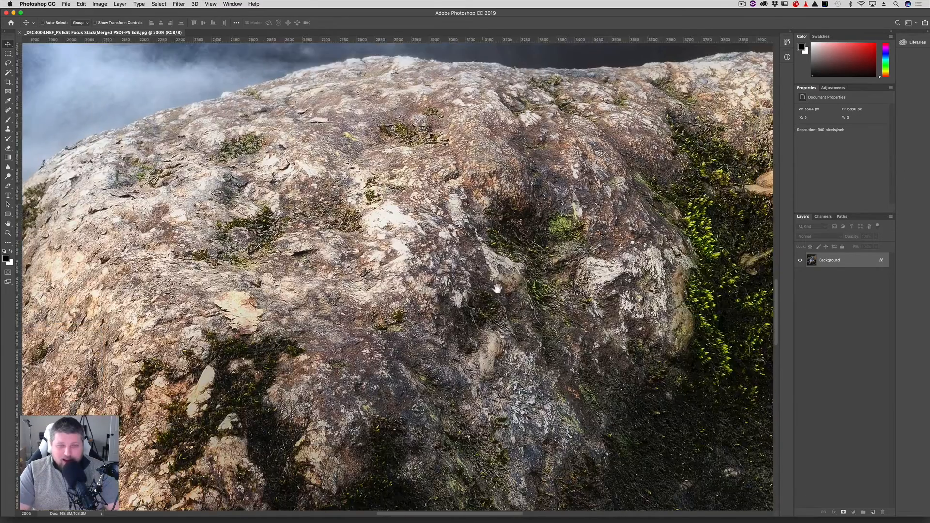
left_click_drag(517, 340, 389, 225)
left_click_drag(500, 228, 397, 295)
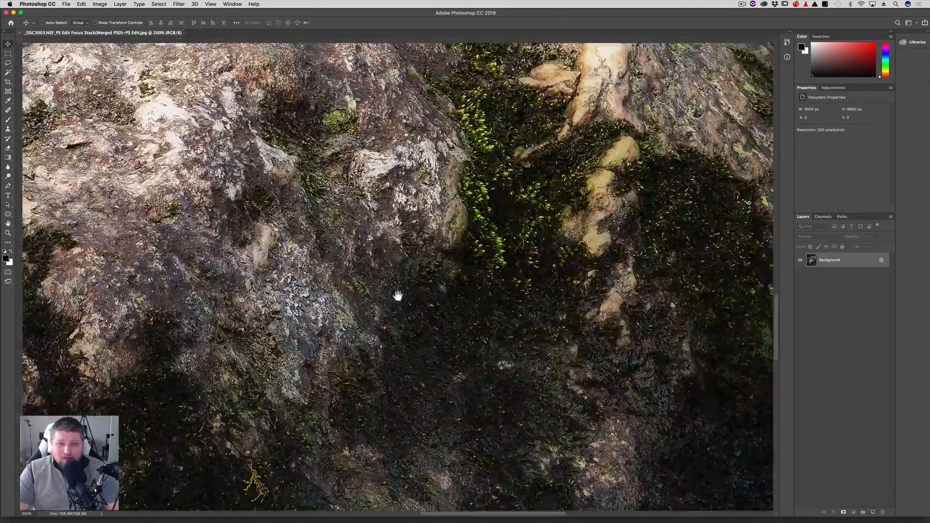
mouse_move(508, 139)
left_mouse_down()
mouse_move(356, 297)
mouse_move(518, 125)
left_mouse_up()
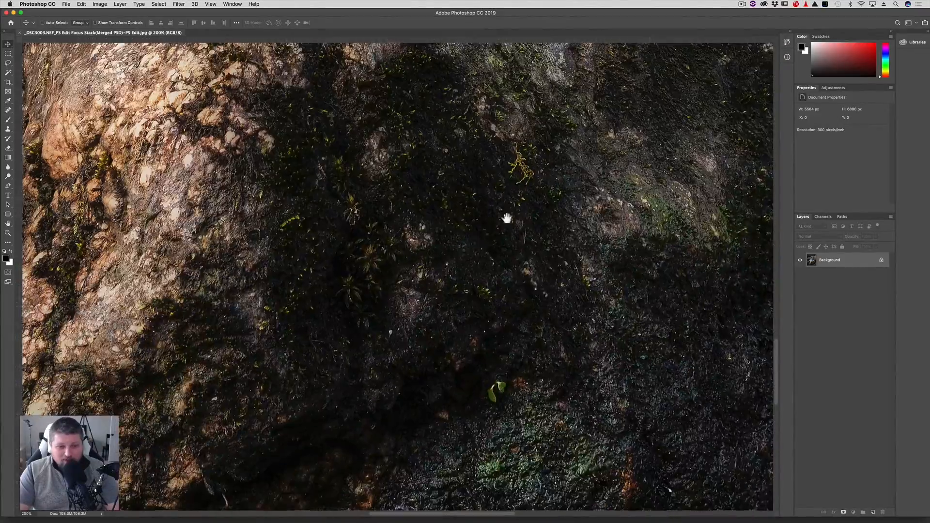
left_click_drag(350, 343, 521, 208)
left_click_drag(492, 246, 545, 236)
left_click_drag(572, 145, 394, 344)
mouse_move(602, 155)
left_mouse_down()
mouse_move(396, 336)
mouse_move(473, 268)
mouse_move(430, 314)
left_mouse_up()
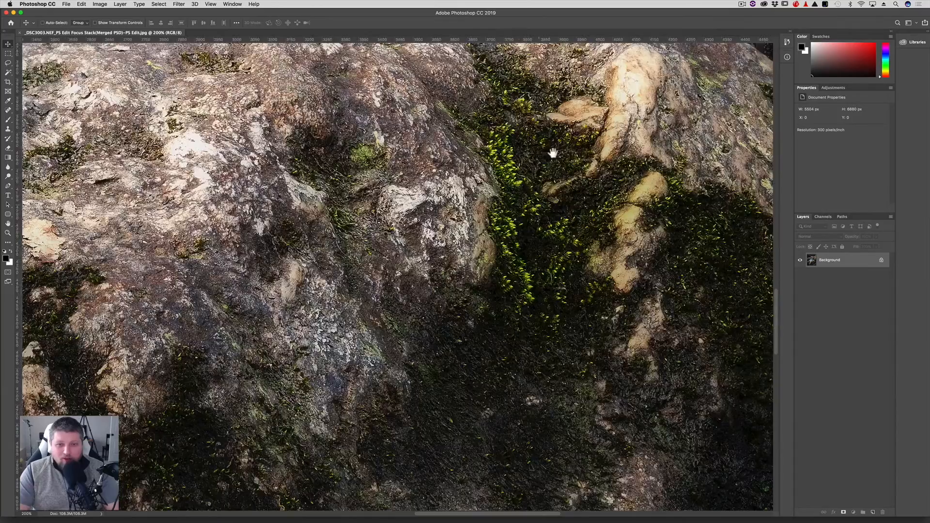
left_click_drag(551, 152, 474, 304)
left_click_drag(482, 153, 485, 338)
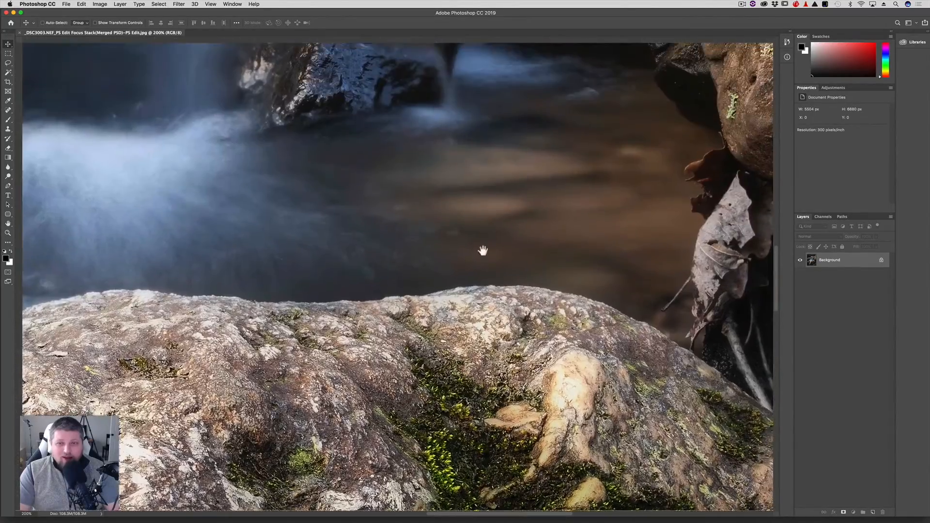
- Examine the background rocks, waterfall and shaded far bank up close, ending on the whole photo
left_click_drag(512, 194, 437, 370)
left_click_drag(563, 187, 500, 311)
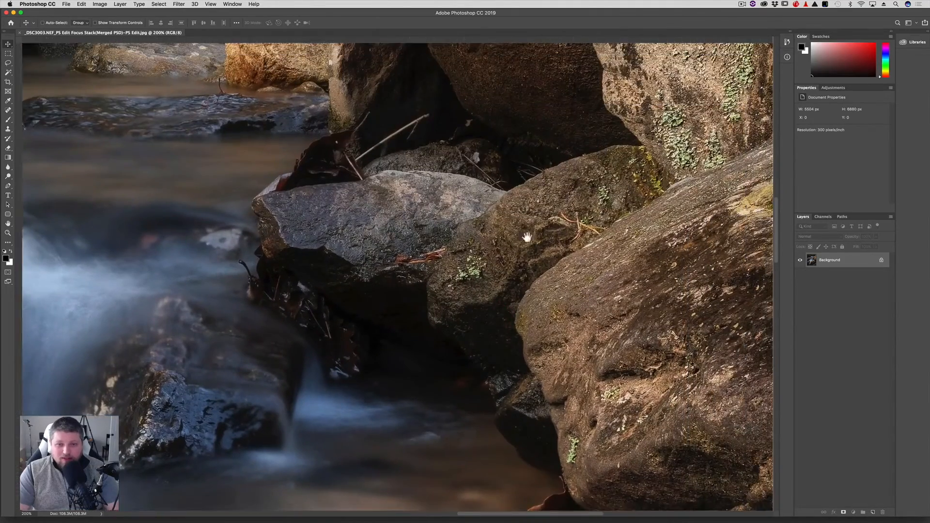
left_click_drag(542, 155, 503, 305)
left_click_drag(489, 236, 478, 274)
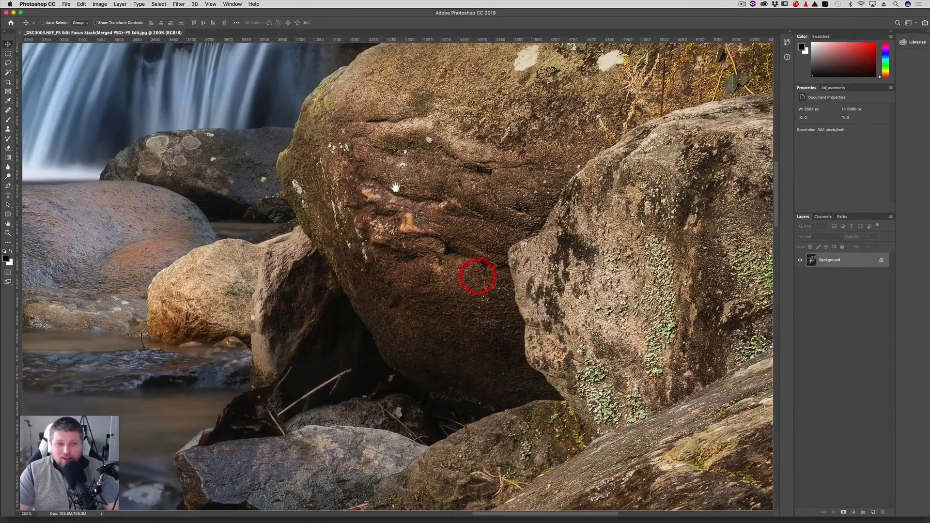
left_click_drag(395, 187, 660, 242)
left_click_drag(454, 262, 498, 263)
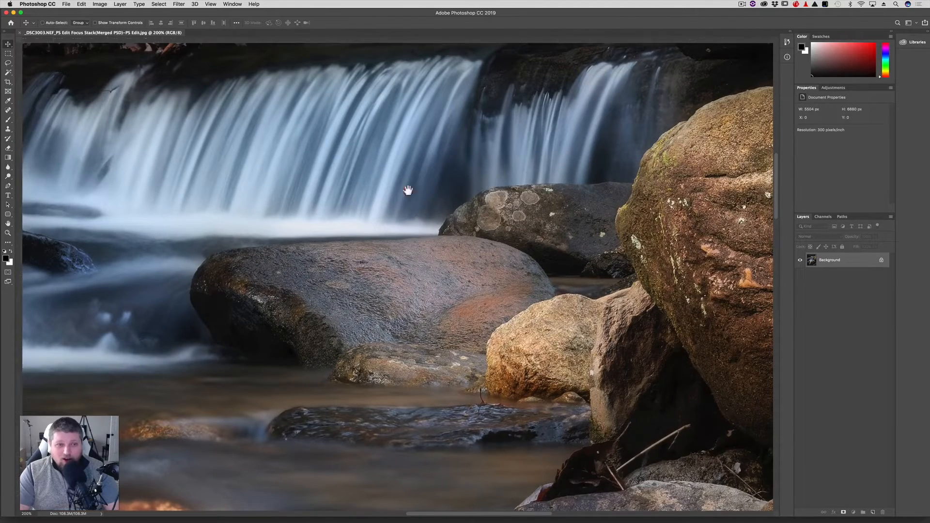
left_click_drag(407, 191, 505, 253)
left_click_drag(303, 255, 548, 232)
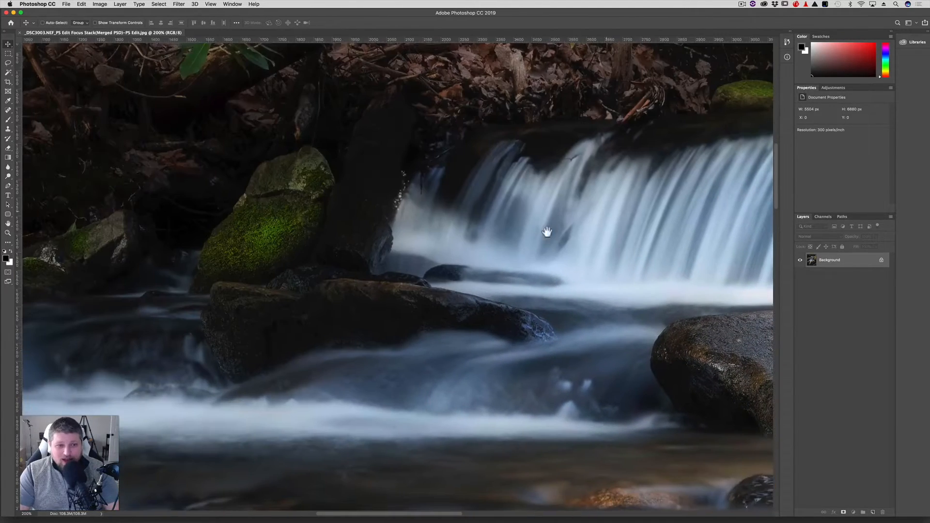
left_click_drag(361, 257, 658, 223)
key("super+r")
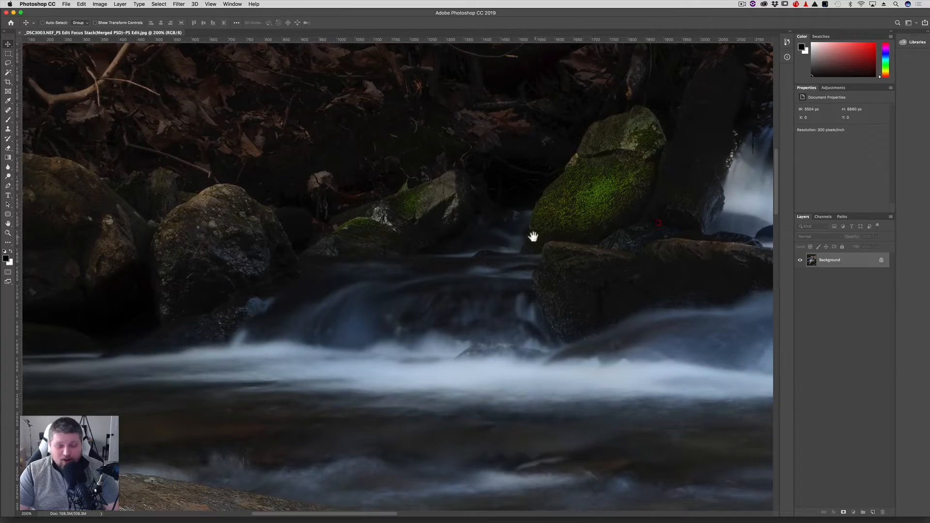
key("super+0")
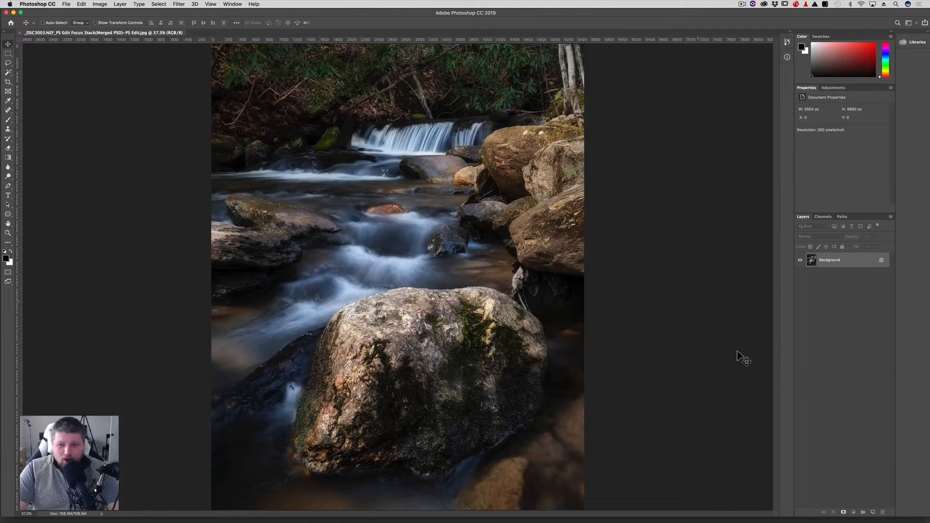
- Duplicate the Background layer and give the copy a post-crop vignette amount of about -78 in Camera Raw
key("super+j")
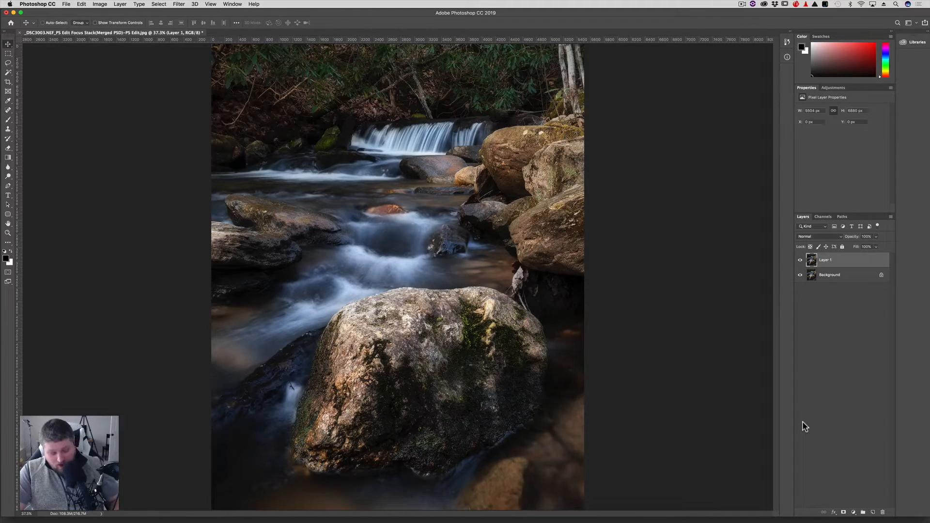
key("shift+super+a")
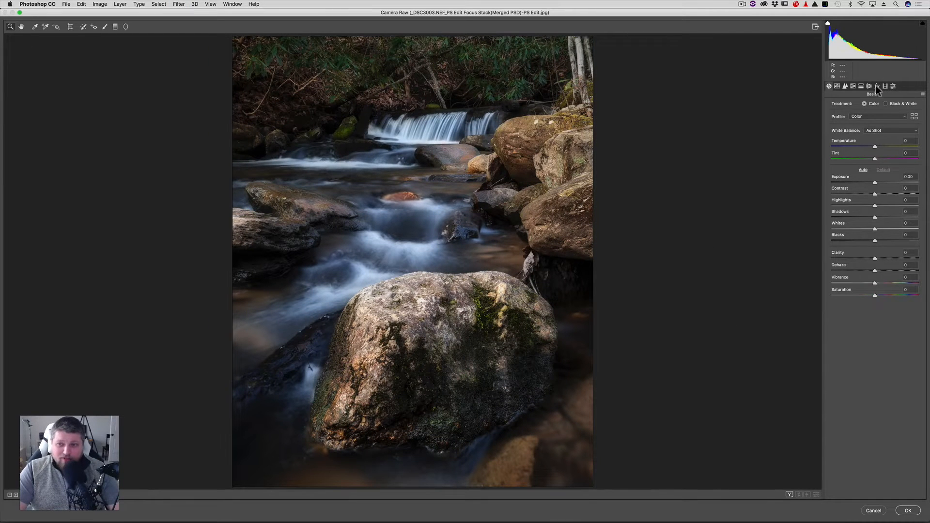
left_click(876, 85)
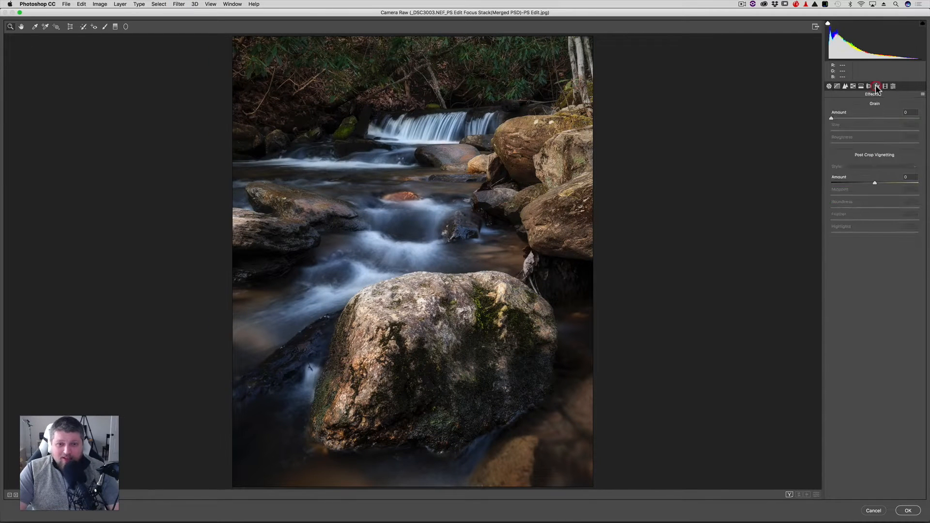
left_click_drag(875, 183, 841, 179)
left_click(883, 178)
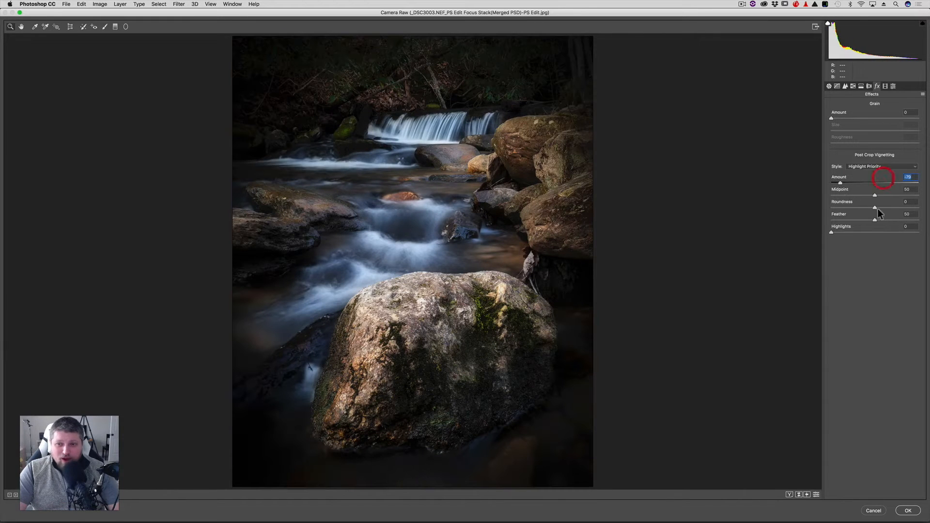
- Set the vignette's feather to 100 and midpoint to 54, and reset its amount to 0
left_click_drag(875, 221, 928, 223)
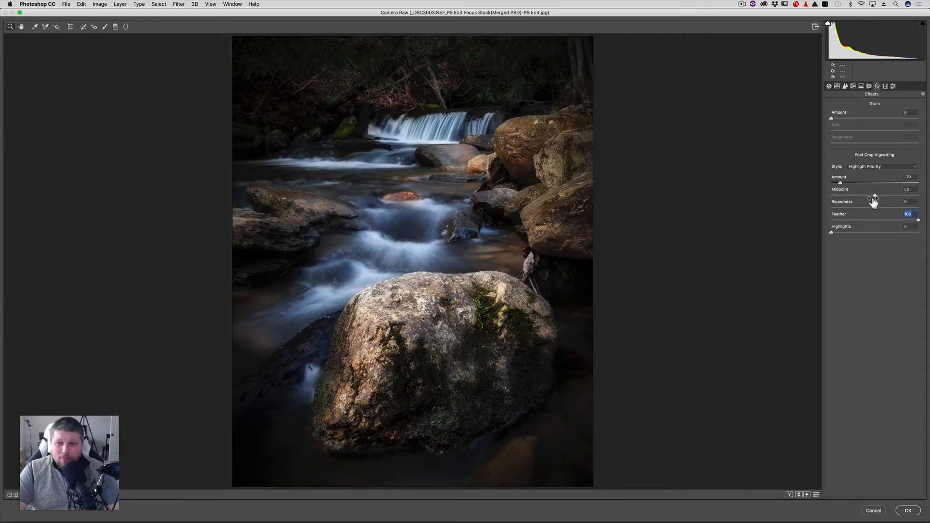
mouse_move(867, 190)
left_mouse_down()
mouse_move(888, 189)
mouse_move(855, 187)
mouse_move(889, 187)
mouse_move(871, 186)
left_mouse_up()
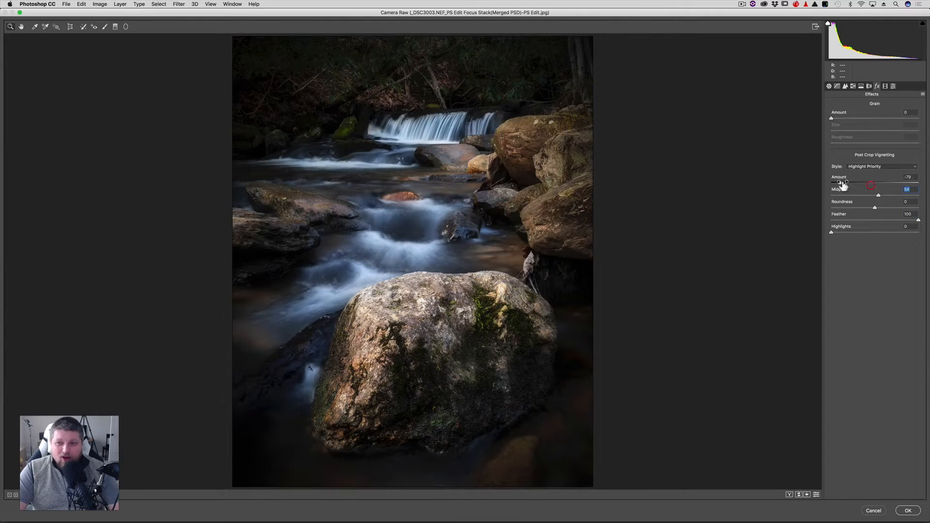
double_click(841, 184)
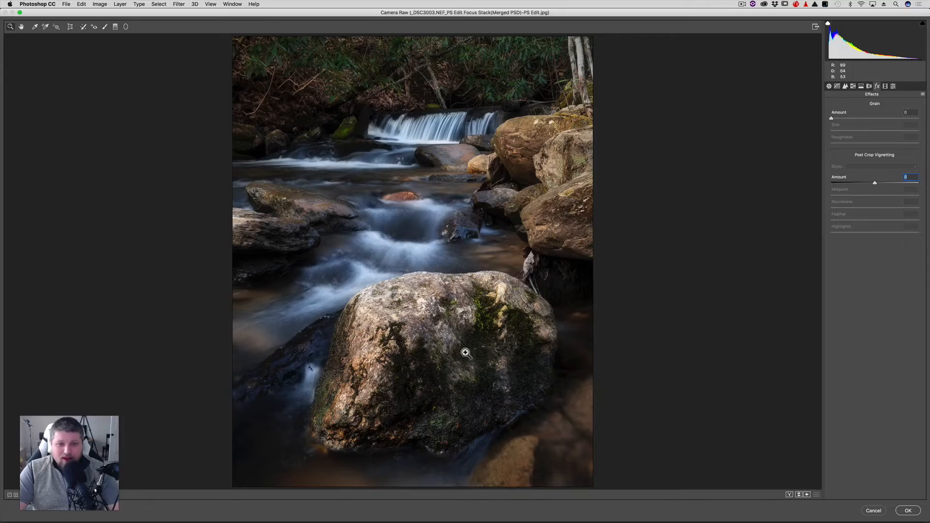
- Inspect the boulder, waterfall and central stream up close in the Camera Raw preview without the vignette
left_click_drag(484, 339, 438, 319)
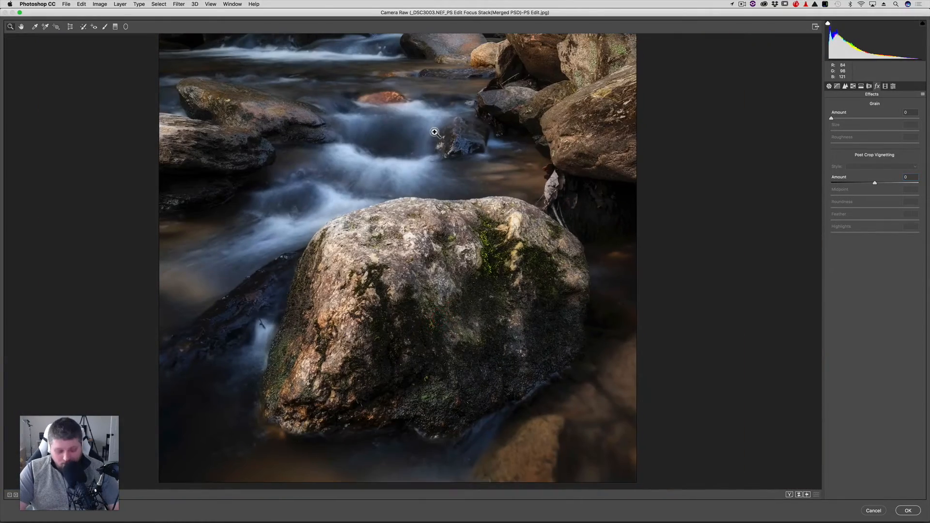
left_click_drag(434, 135, 432, 257)
left_click_drag(409, 115, 466, 115)
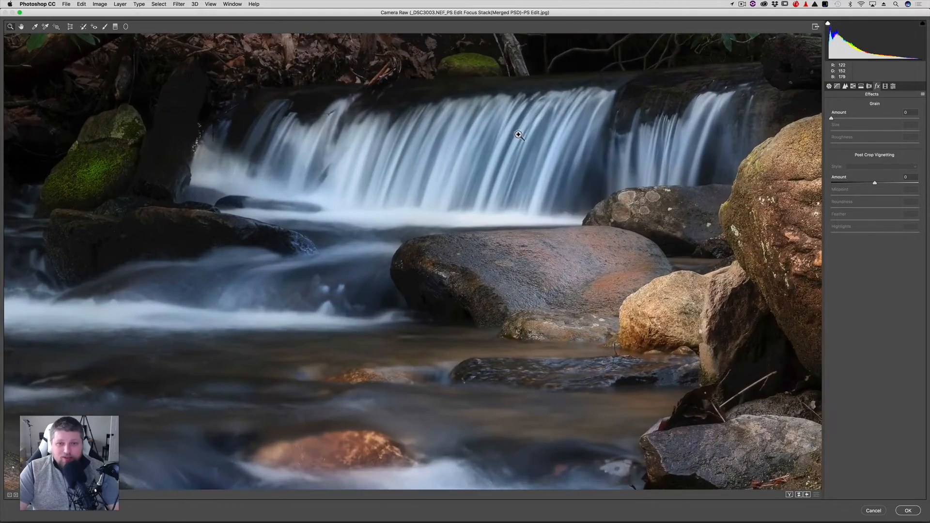
left_click(471, 129)
key("super+0")
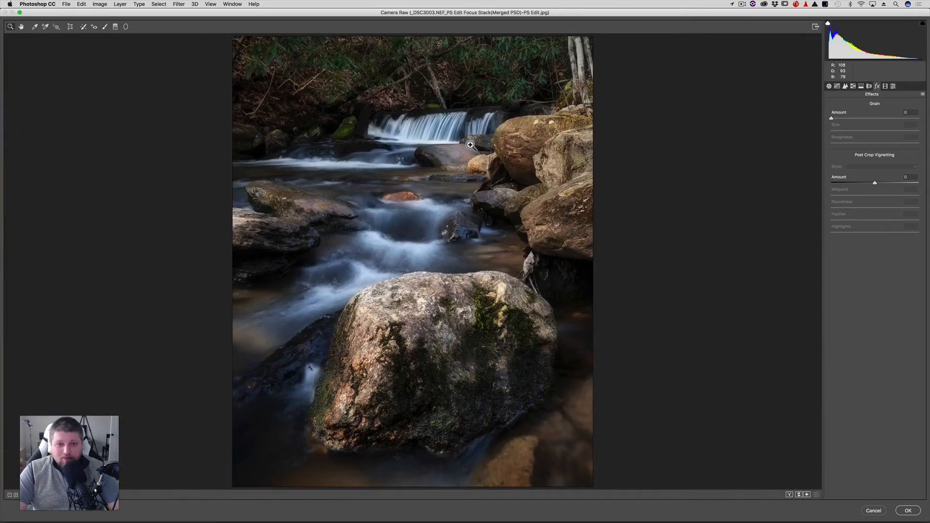
left_click(422, 233)
left_click_drag(392, 232, 416, 284)
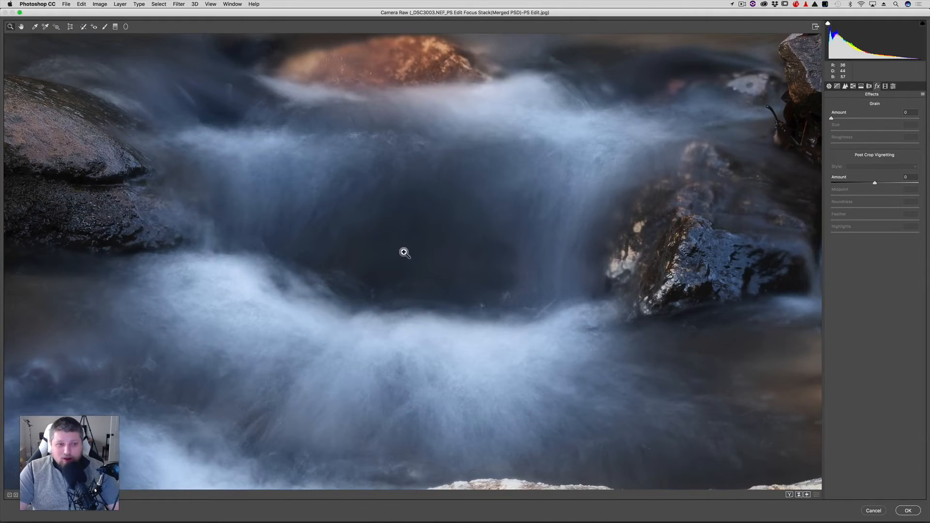
key("super+0")
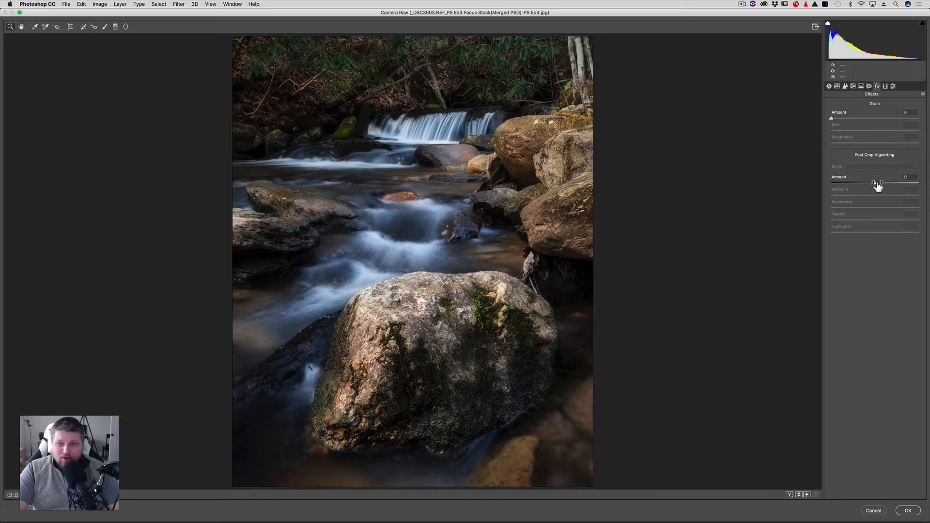
- Set the post-crop vignette amount to -100 and inspect its effect on the central stream up close
left_click_drag(877, 185, 815, 184)
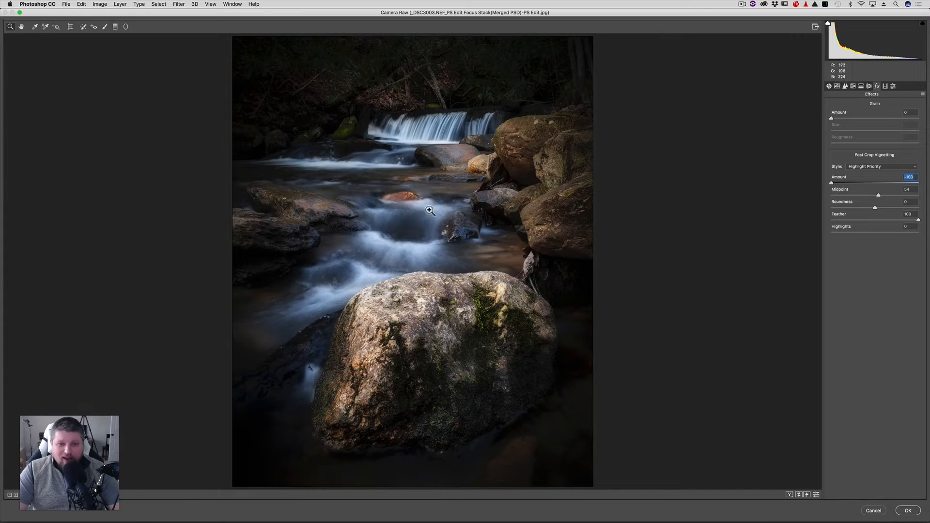
left_click(410, 222)
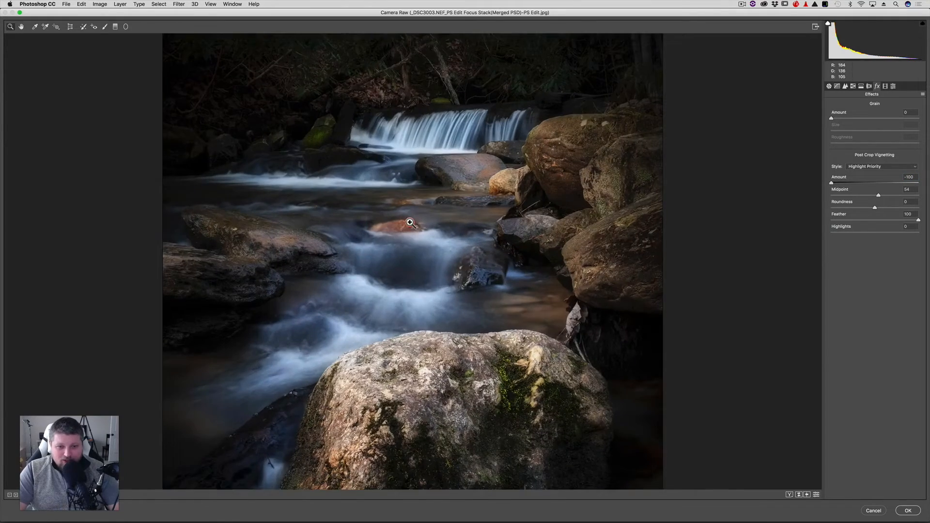
left_click(409, 224)
left_click(405, 321)
left_click(416, 301)
left_click(414, 258)
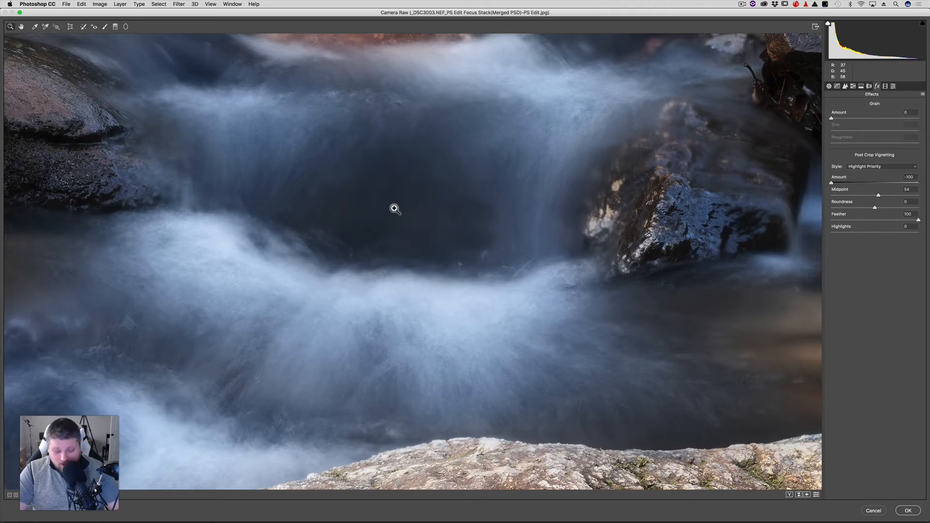
key("super+0")
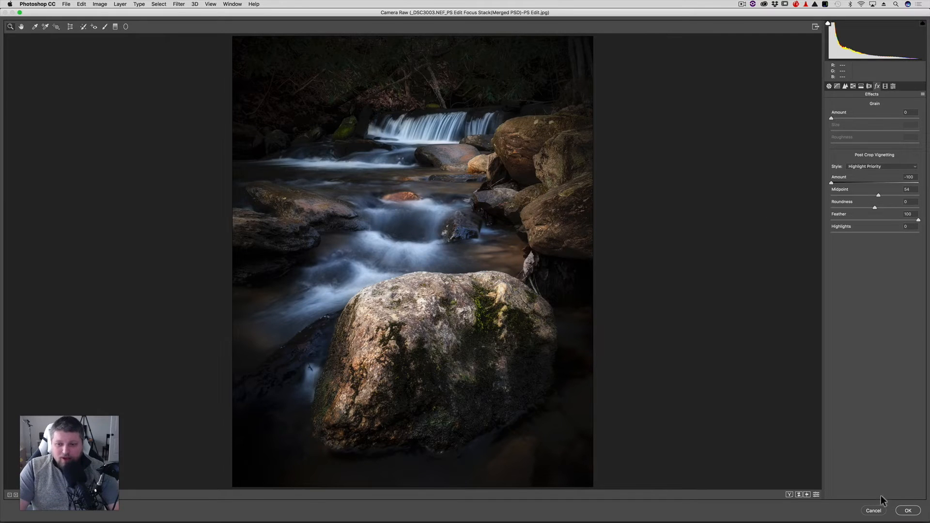
- Discard the Camera Raw vignette and delete the duplicated layer
left_click(875, 511)
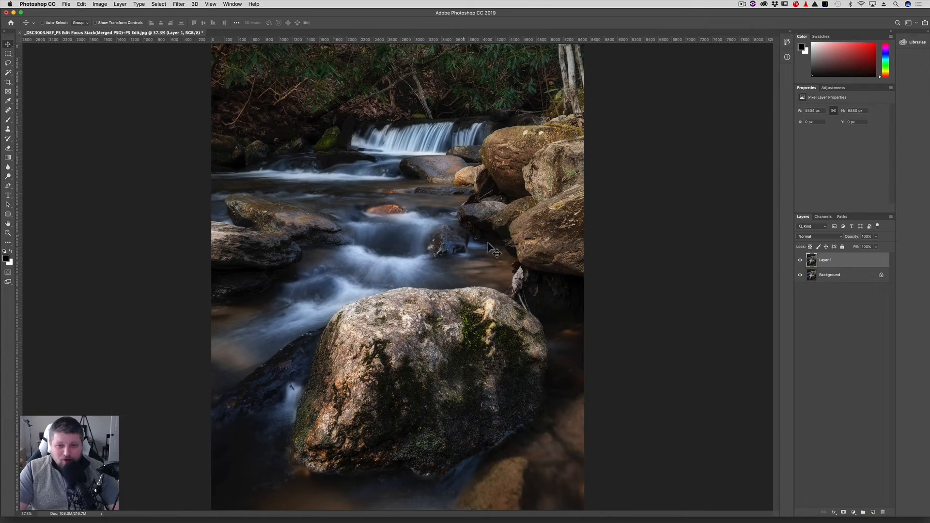
key("Delete")
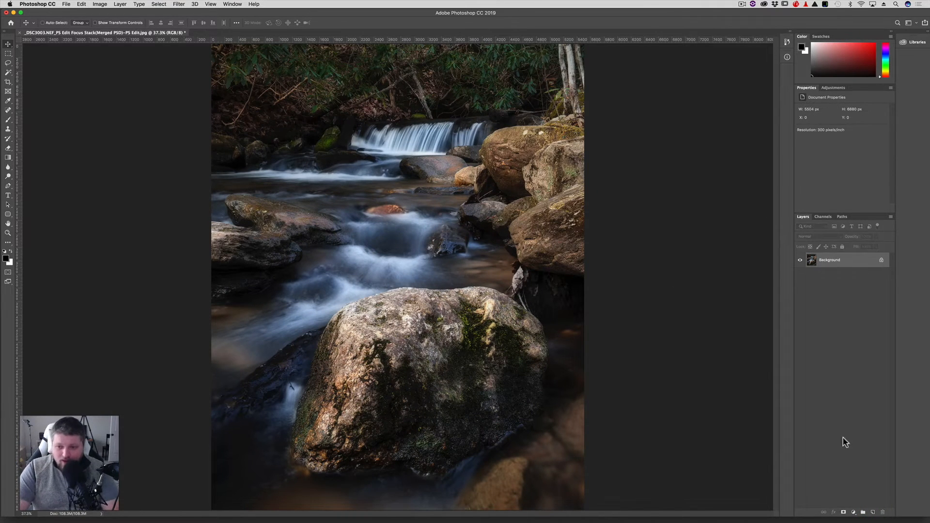
- Add a new empty layer and draw a freehand Lasso selection around the waterfall, central stream and foreground boulder
left_click(873, 513)
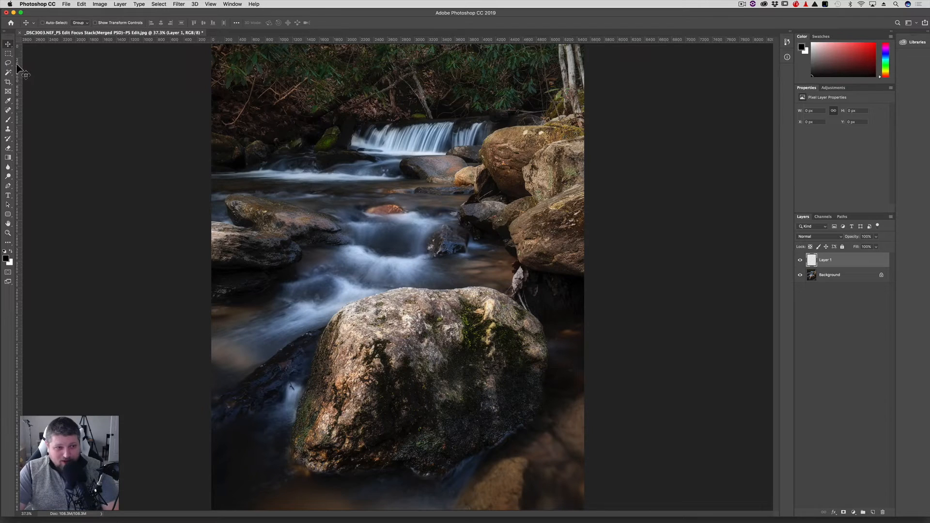
left_click_drag(7, 63, 32, 64)
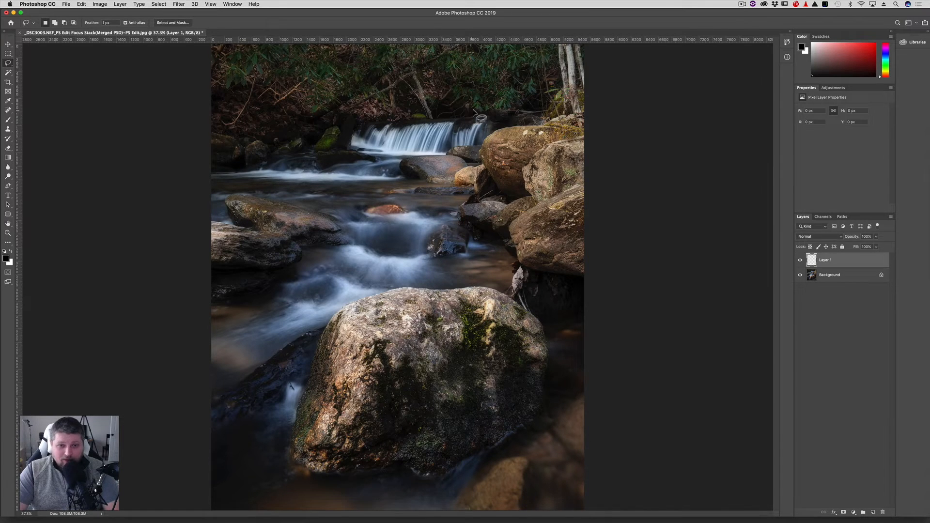
mouse_move(480, 109)
left_mouse_down()
mouse_move(325, 125)
mouse_move(290, 157)
mouse_move(259, 291)
mouse_move(282, 373)
mouse_move(279, 443)
mouse_move(286, 467)
mouse_move(306, 481)
mouse_move(376, 491)
mouse_move(435, 484)
mouse_move(526, 451)
mouse_move(562, 411)
mouse_move(571, 351)
mouse_move(536, 115)
mouse_move(507, 94)
mouse_move(479, 111)
left_mouse_up()
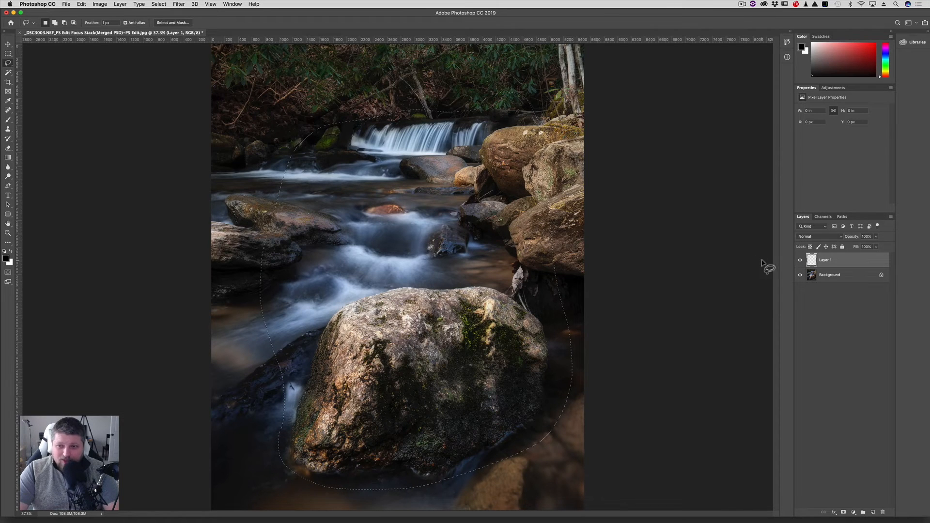
- Add a Levels adjustment layer masked to the lasso selection
left_click(839, 87)
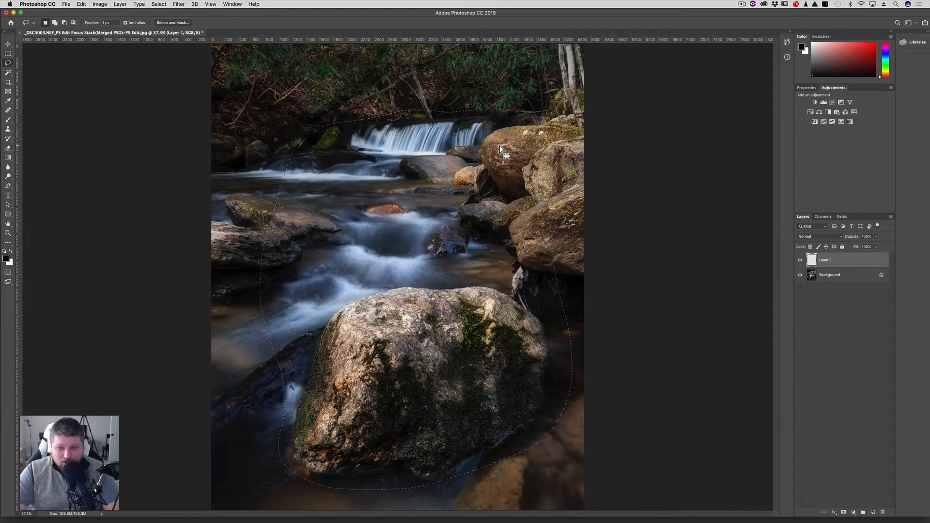
left_click(823, 102)
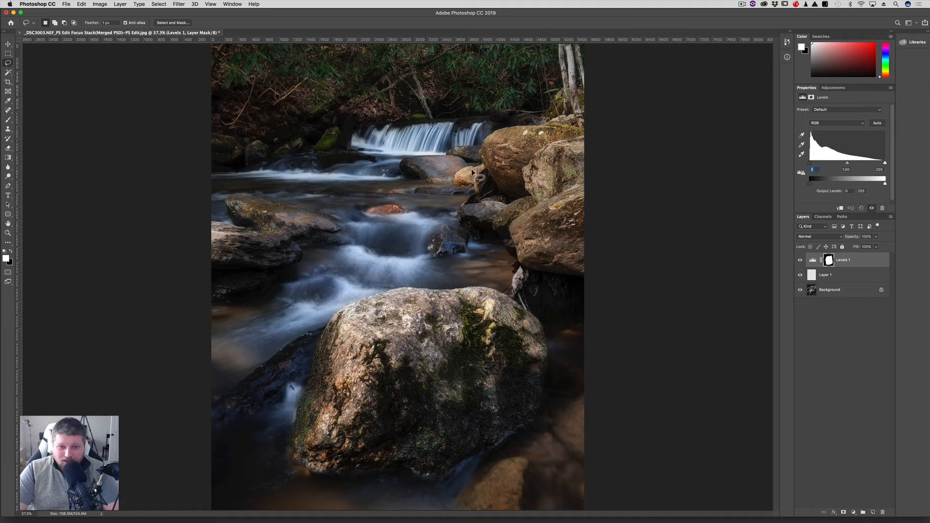
- View the Levels 1 mask on its own and invert it so the adjustment affects the area outside the lasso shape
left_click(830, 261, "alt")
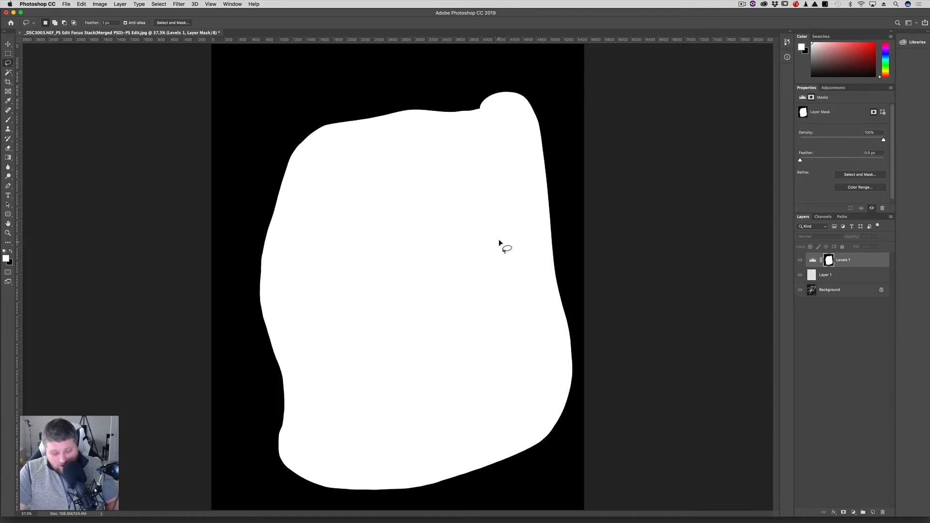
key("v")
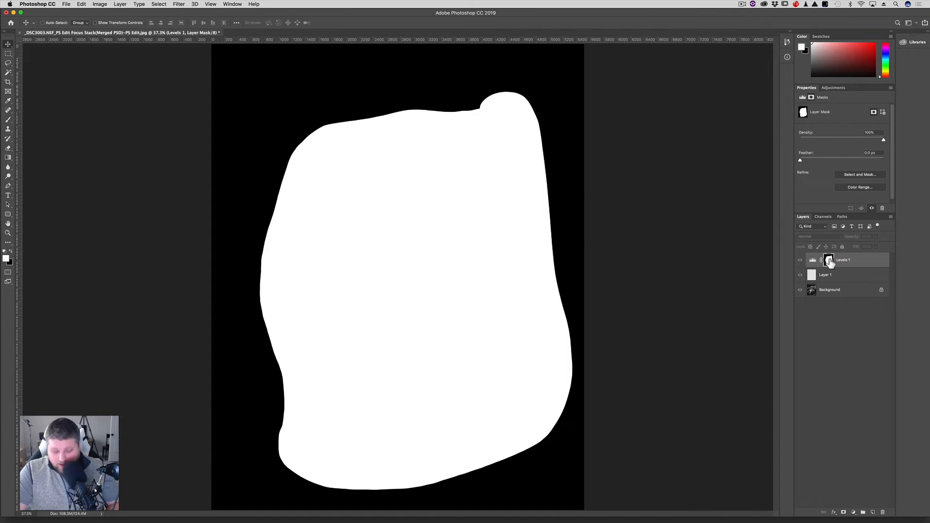
key("super+i")
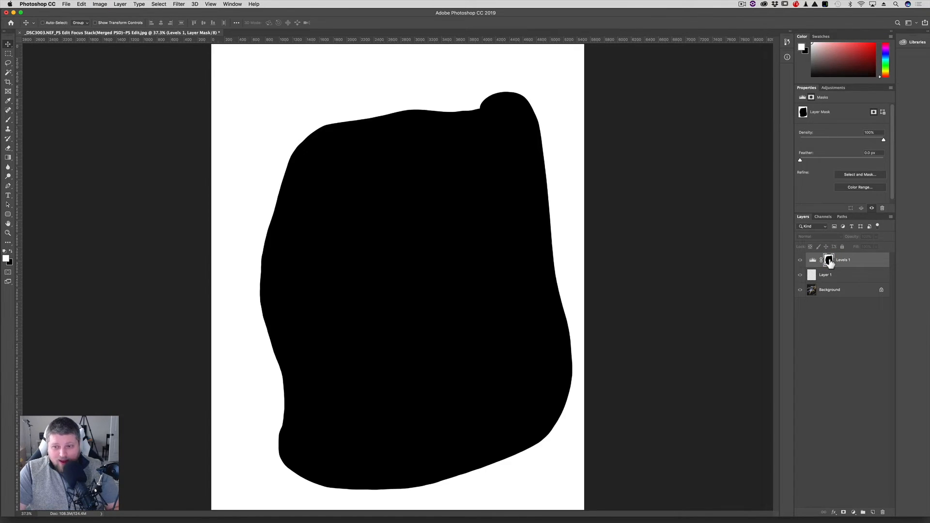
left_click(829, 262, "alt")
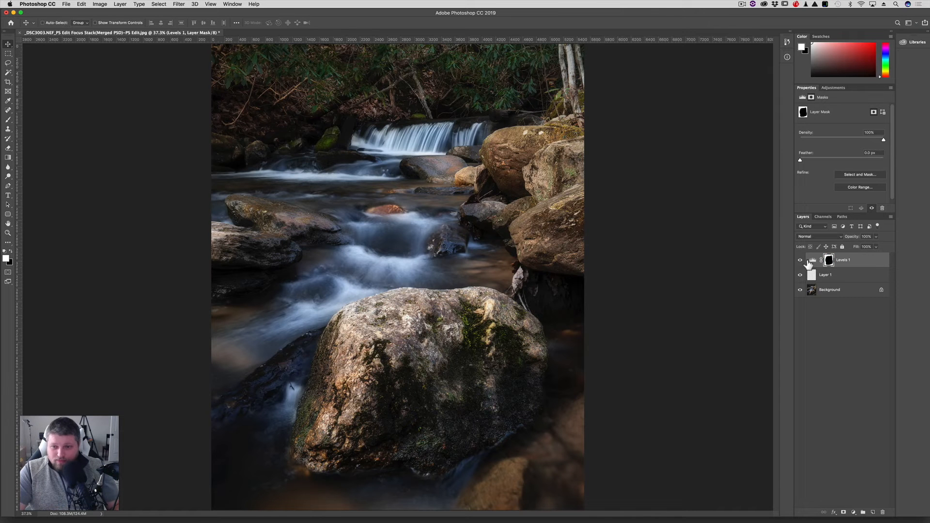
- Darken the outer area in Levels with black input 28 and midtones about 0.68, and inspect the mask's edge up close
left_click(813, 261)
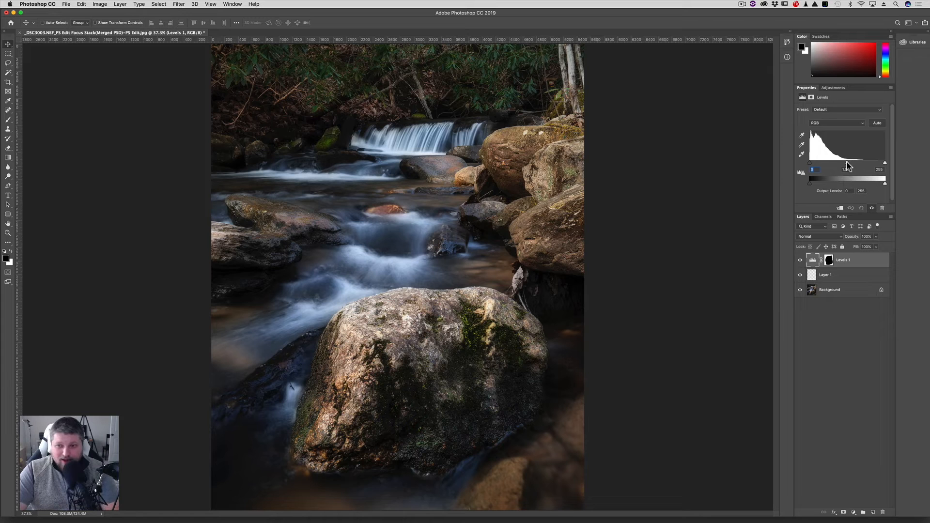
left_click_drag(847, 166, 854, 166)
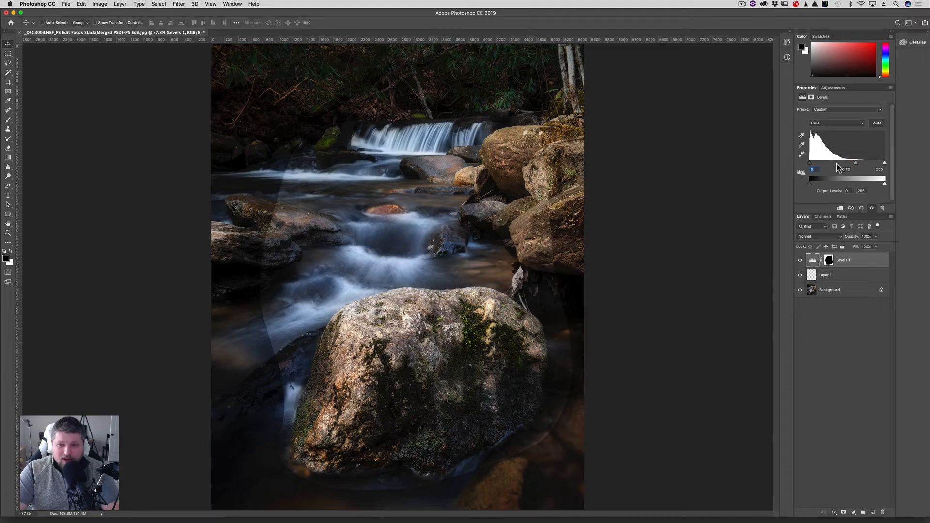
left_click_drag(817, 166, 819, 167)
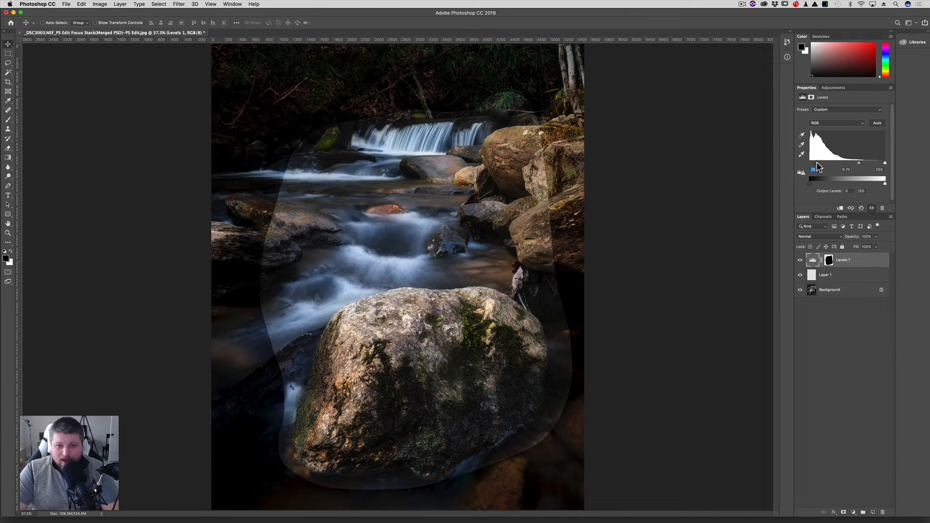
left_click_drag(817, 163, 818, 163)
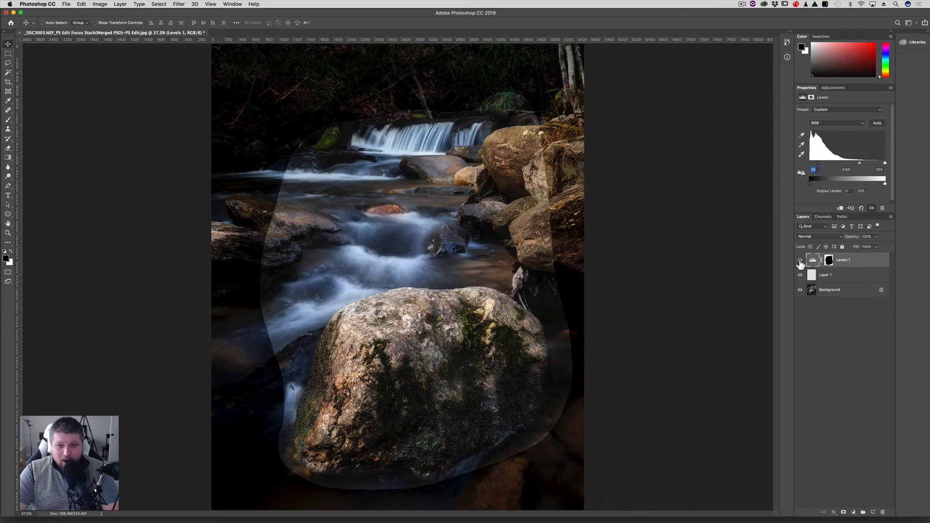
key("super+minus")
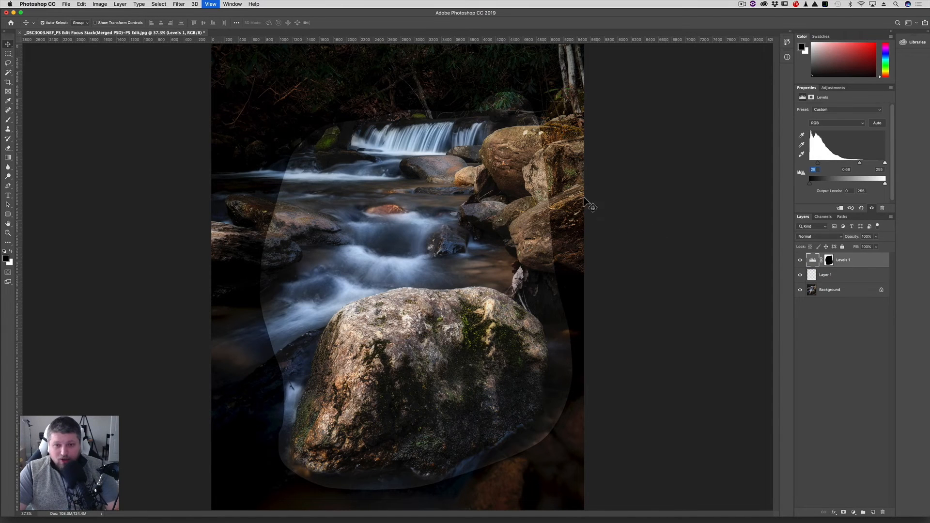
key("super+plus")
key("super+plus")
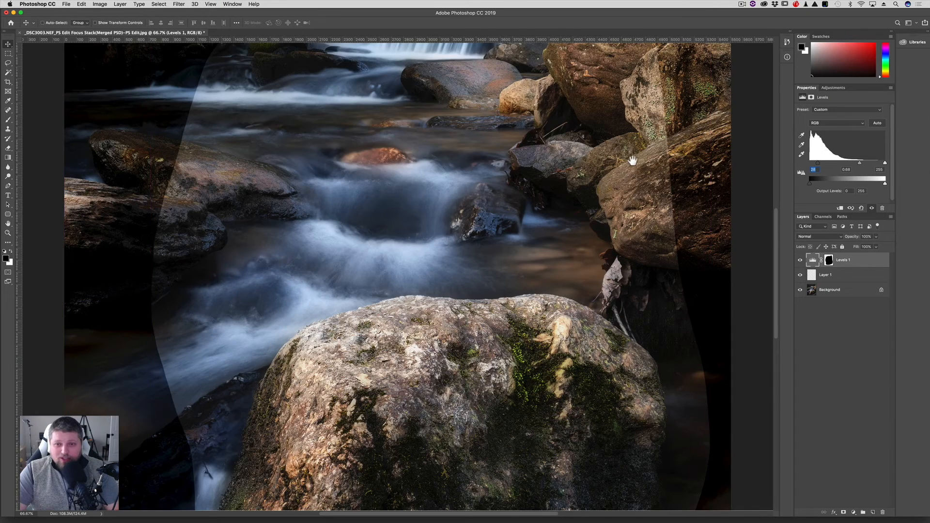
left_click_drag(644, 160, 623, 214)
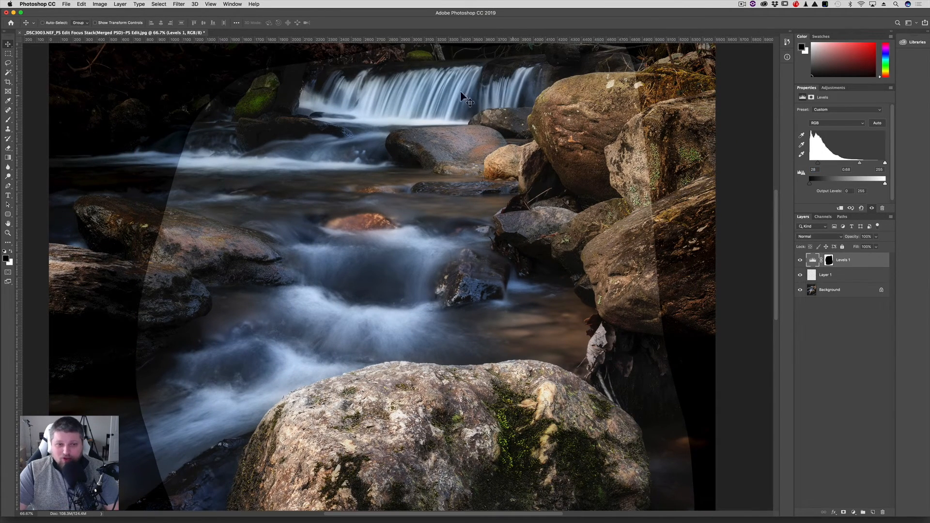
key("super+0")
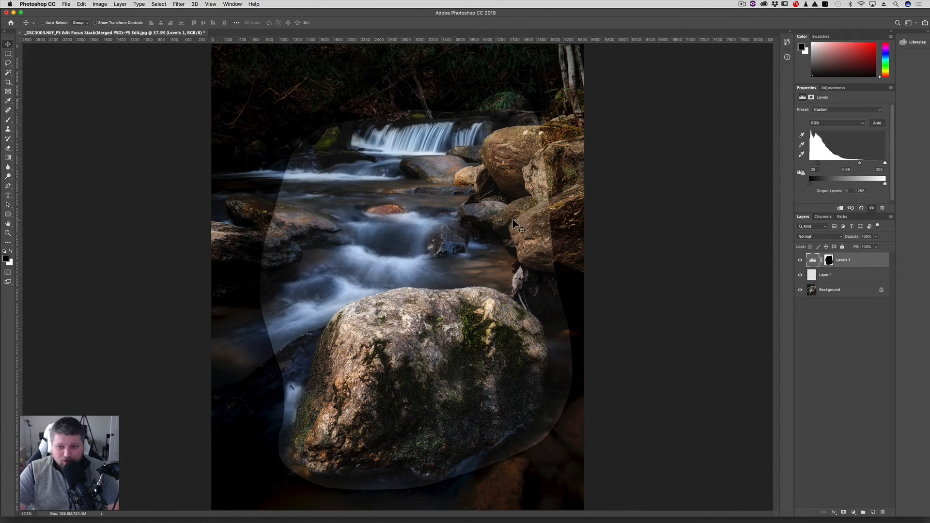
left_click(828, 261)
key("x")
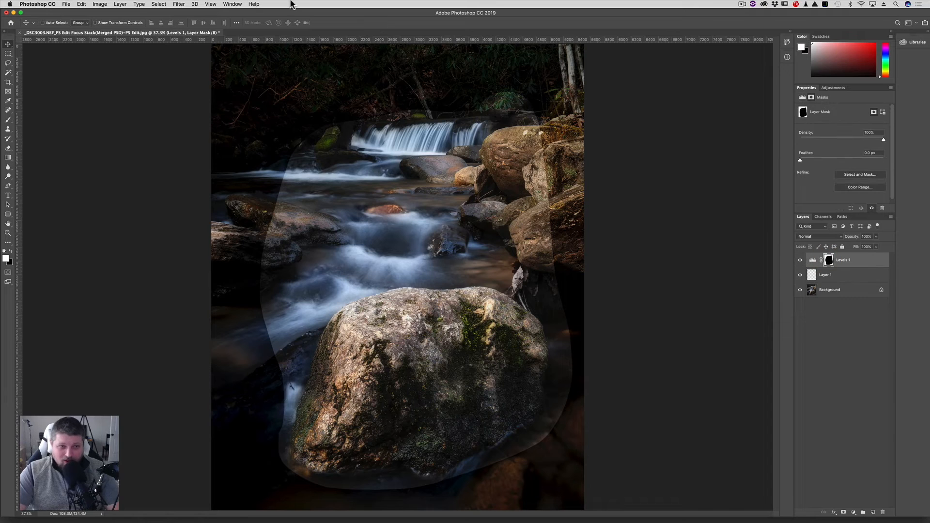
left_click(179, 4)
mouse_move(195, 92)
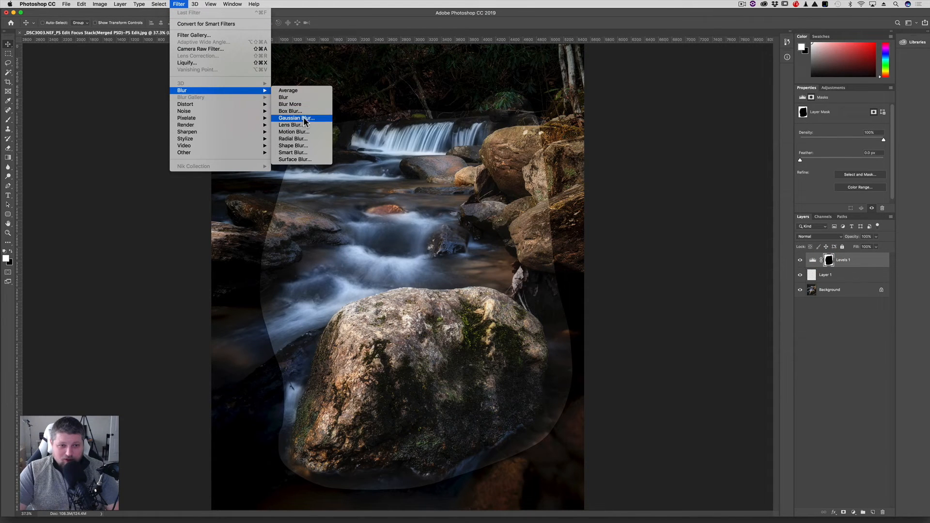
left_click(823, 254)
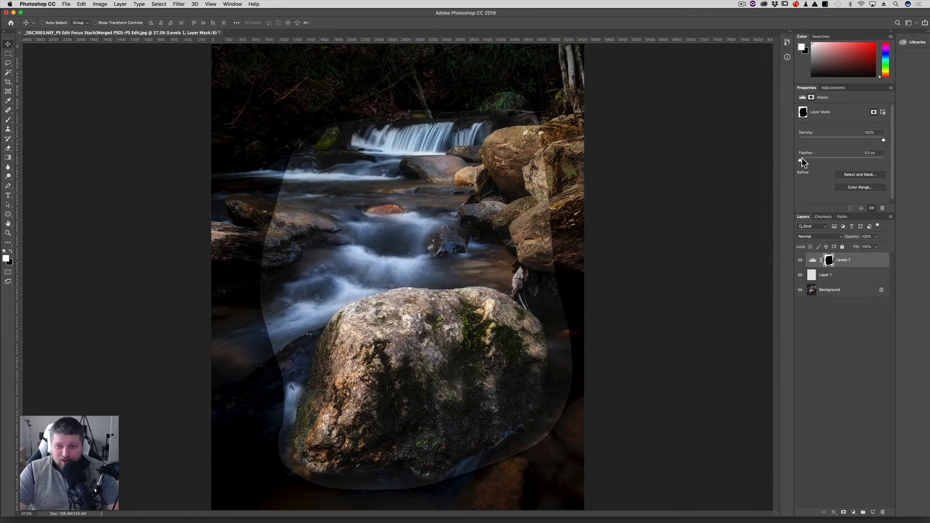
- Feather the Levels 1 mask by about 555.6 px, compare with and without it, and lower the layer's opacity to 68%
left_click(830, 260)
left_click_drag(802, 160, 876, 159)
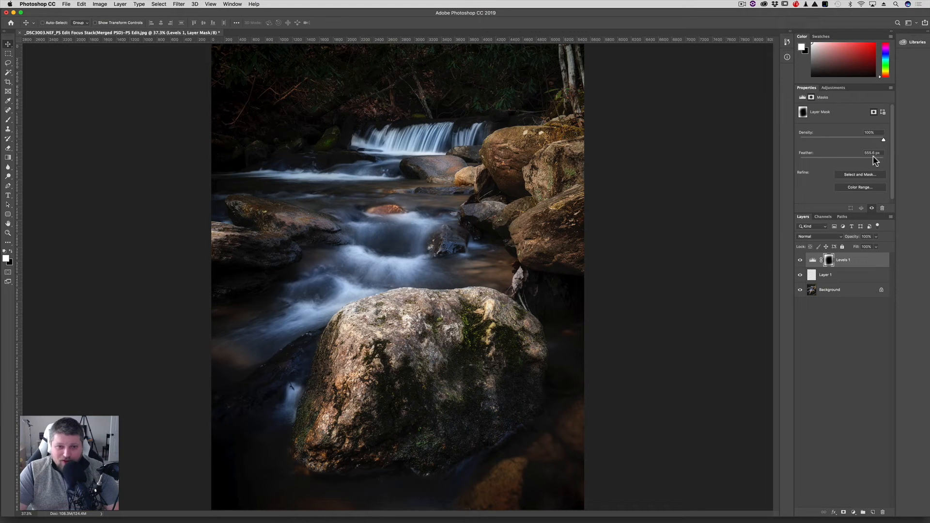
left_click(801, 260)
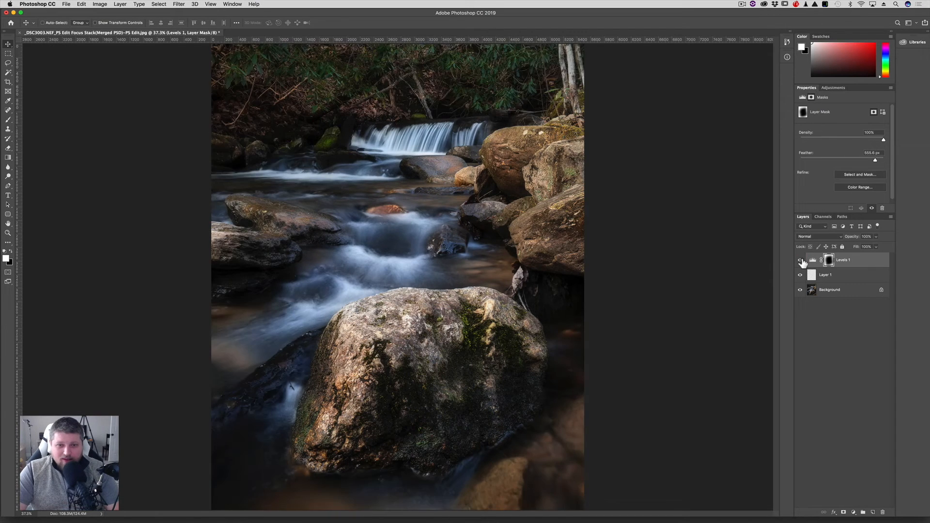
left_click(802, 261)
left_click(802, 260)
left_click(801, 262)
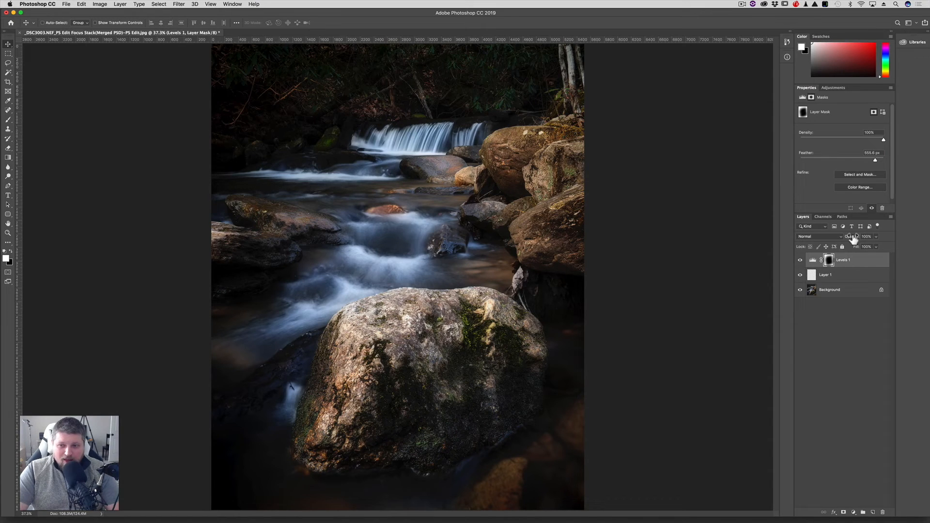
left_click_drag(853, 240, 822, 238)
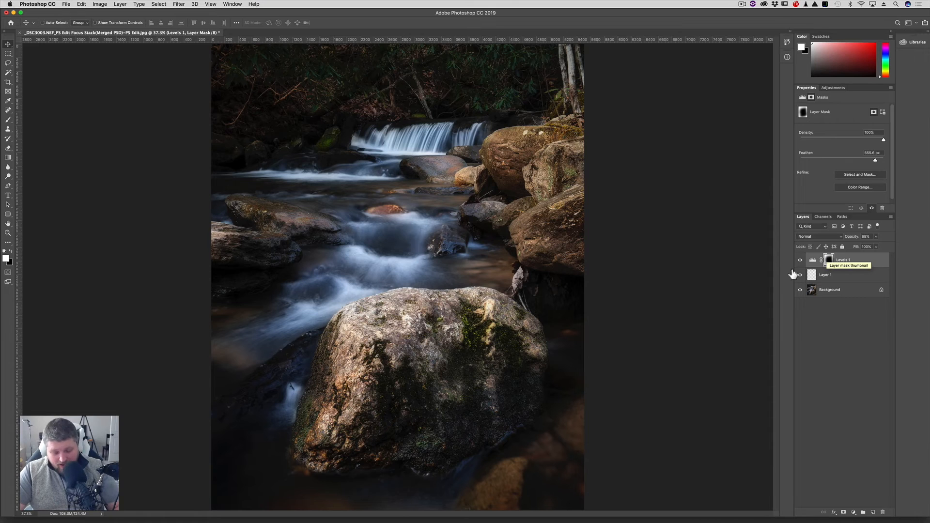
- Paint black on the Levels mask over the foliage above the waterfall with a large Brush of about 1547 px at 50% opacity
key("b")
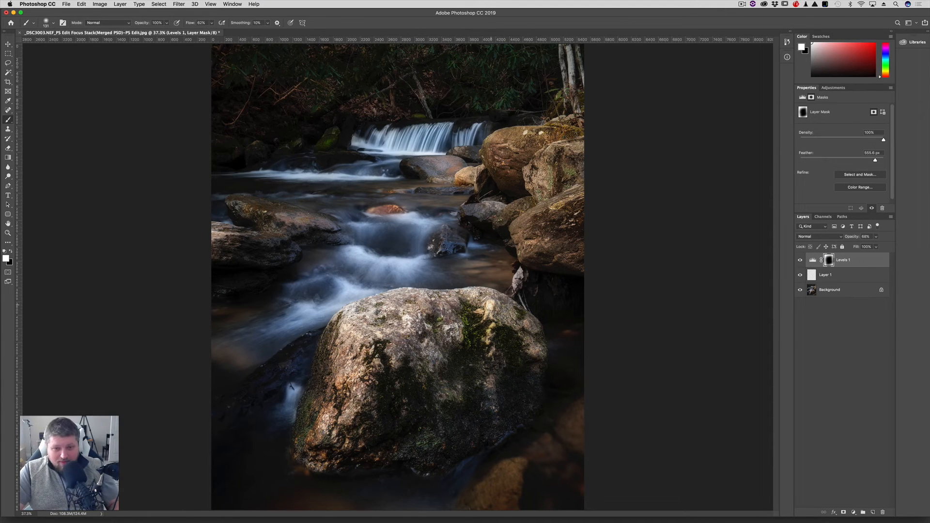
left_click_drag(493, 306, 589, 293)
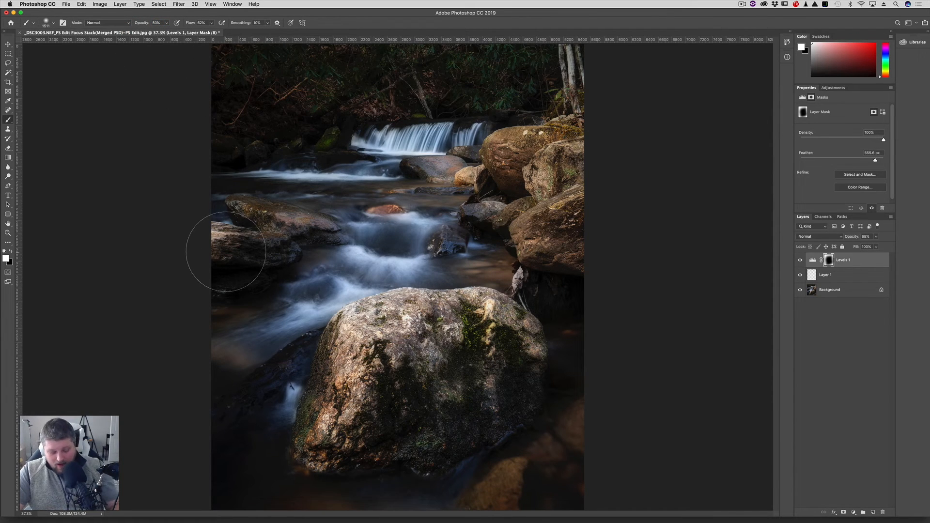
key("x")
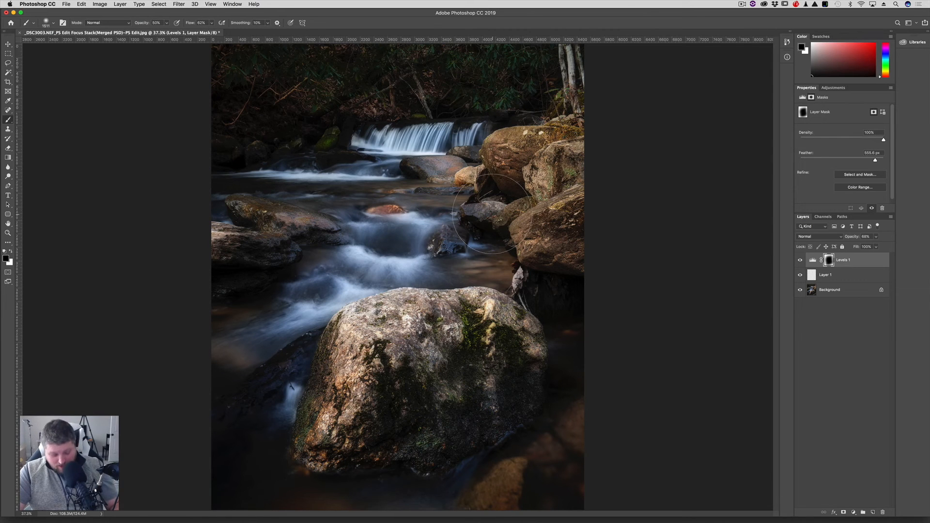
mouse_move(499, 214)
left_mouse_down()
mouse_move(514, 214)
mouse_move(493, 213)
left_mouse_up()
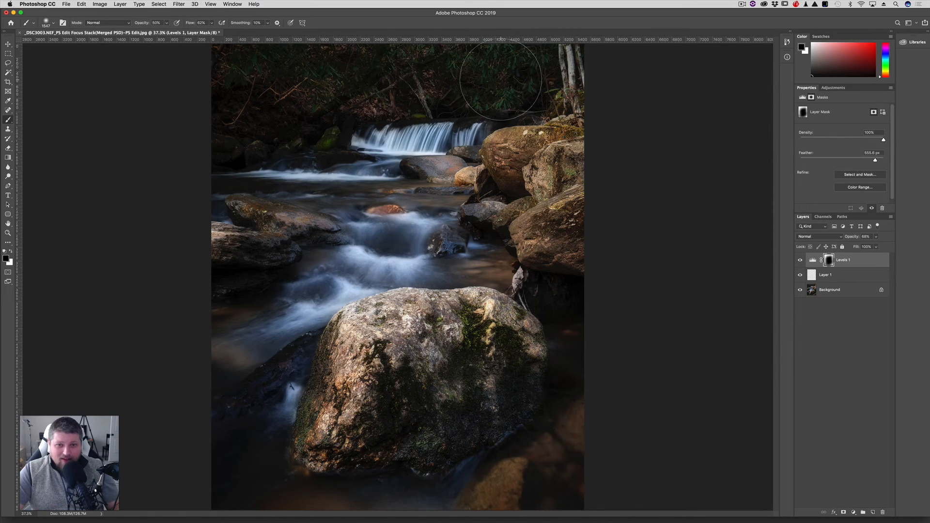
mouse_move(498, 76)
left_mouse_down()
mouse_move(486, 85)
mouse_move(324, 87)
left_mouse_up()
mouse_move(251, 117)
left_mouse_down()
mouse_move(229, 131)
mouse_move(220, 60)
mouse_move(240, 136)
left_mouse_up()
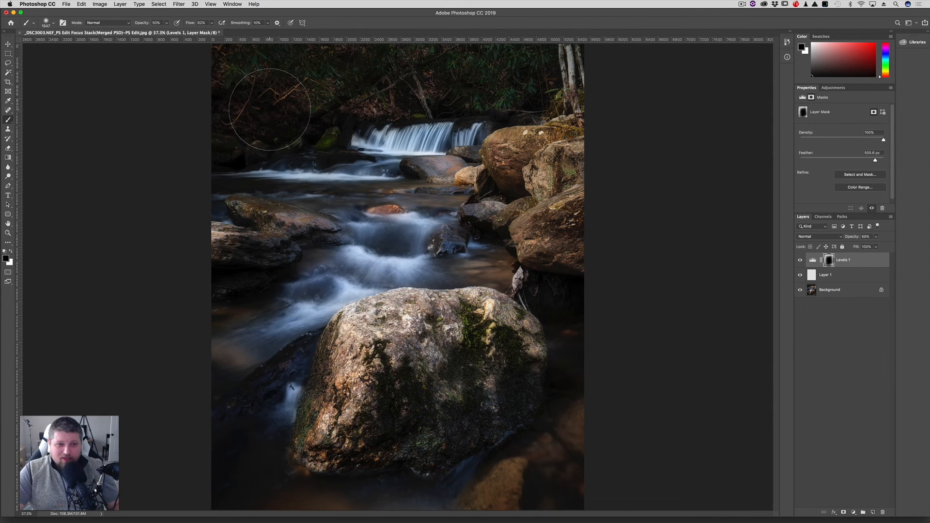
- Paint black on the mask over the right-hand rocks, the left stream edge and upper foliage, and set the brush to white at 25% opacity
left_click_drag(381, 237, 342, 237)
mouse_move(551, 232)
left_mouse_down()
mouse_move(531, 233)
mouse_move(560, 238)
mouse_move(508, 150)
left_mouse_up()
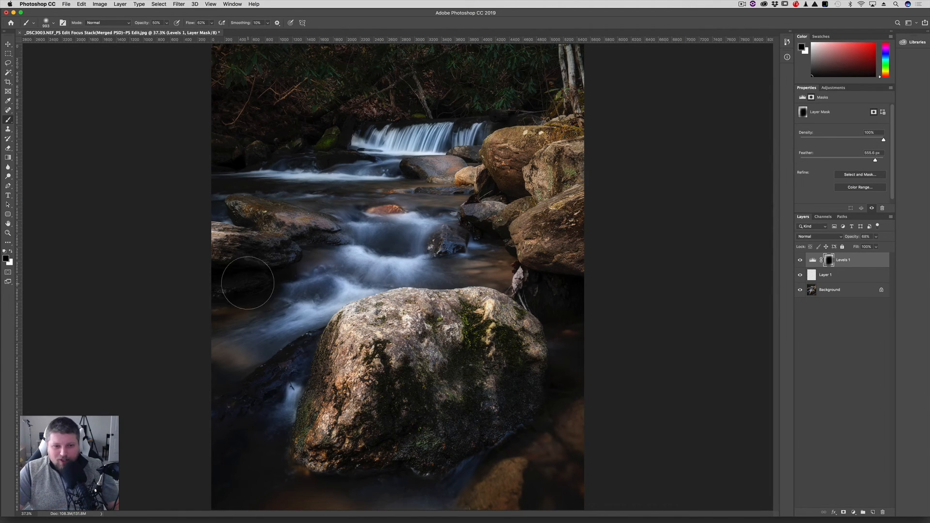
mouse_move(225, 275)
left_mouse_down()
mouse_move(202, 304)
mouse_move(286, 306)
mouse_move(191, 400)
mouse_move(213, 397)
mouse_move(267, 358)
mouse_move(232, 388)
left_mouse_up()
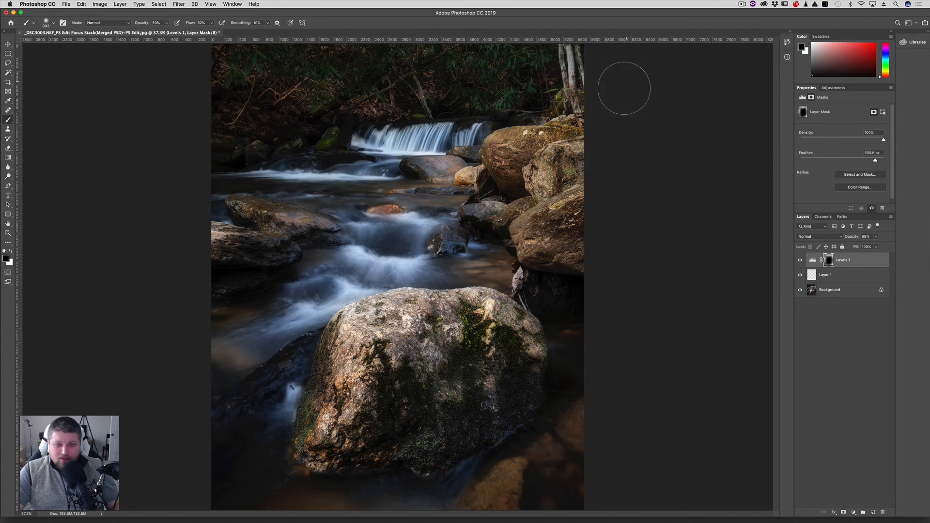
key("super+minus")
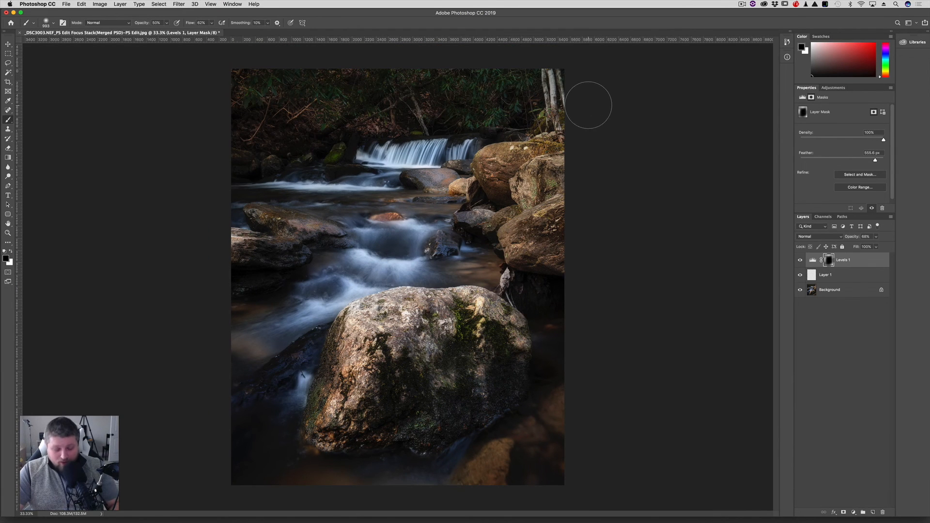
left_click_drag(512, 102, 535, 101)
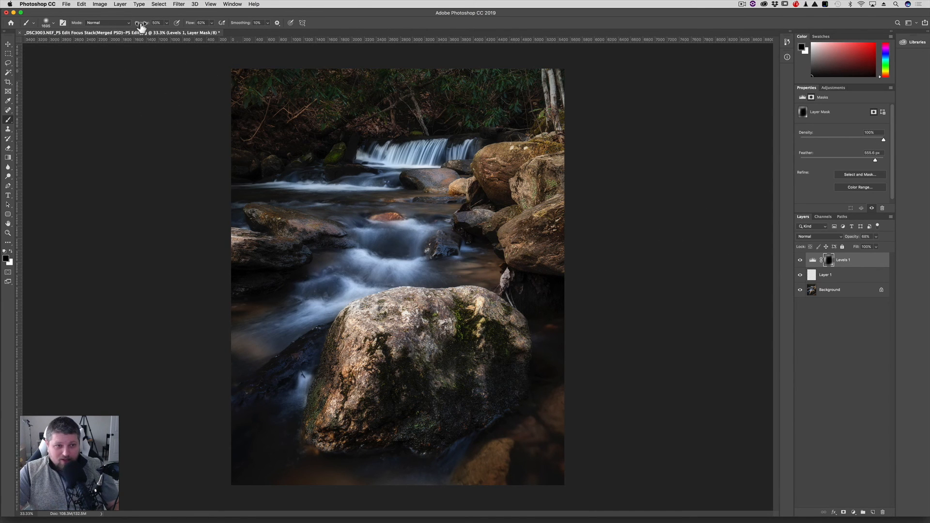
key("x")
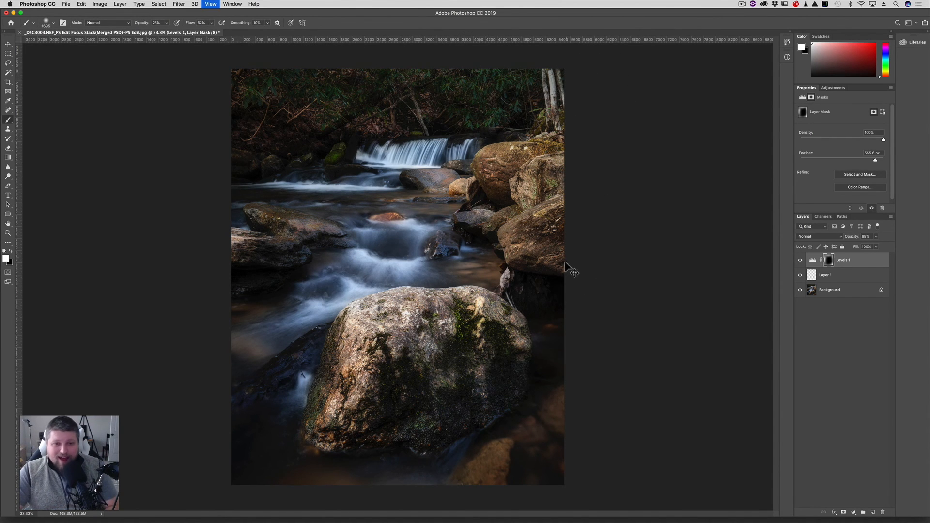
- Compare the whole photo with and without the Levels 1 vignette
key("super+0")
key("super+minus")
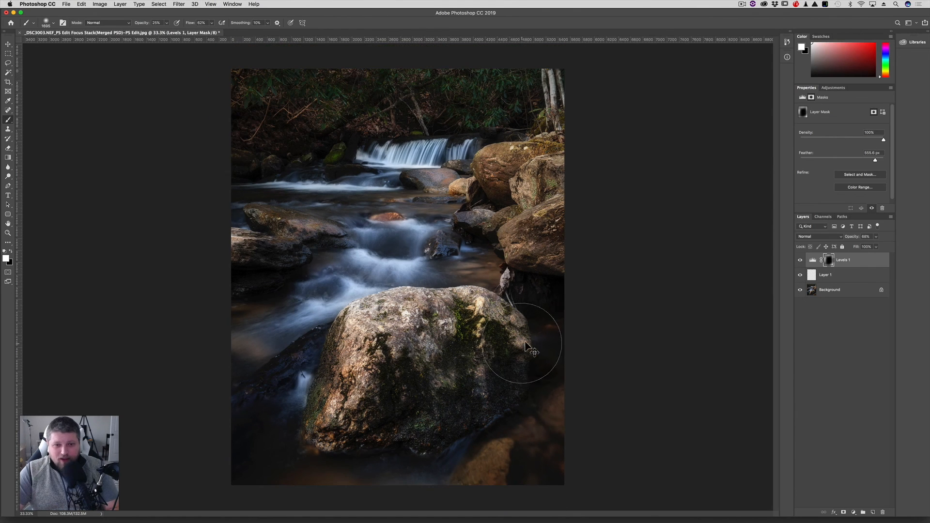
left_click(800, 261)
left_click(800, 260)
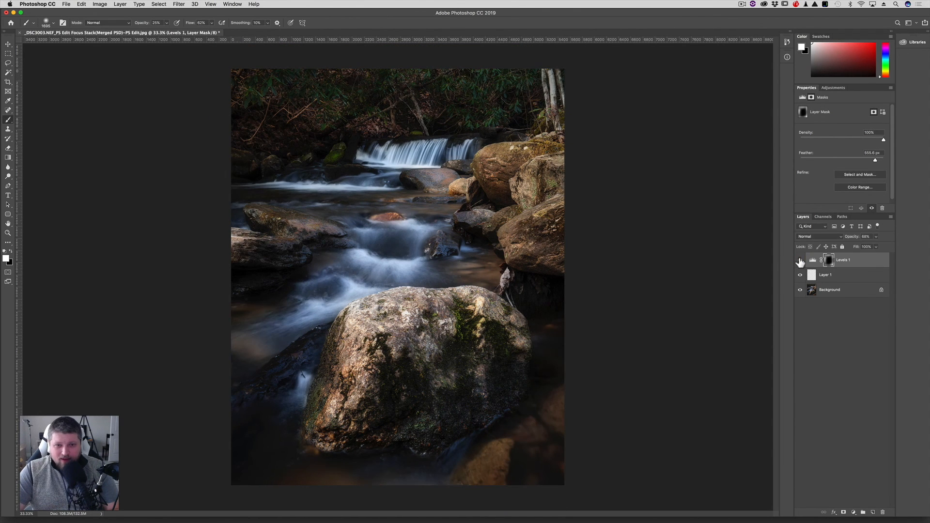
left_click(801, 260)
left_click(800, 261)
key("v")
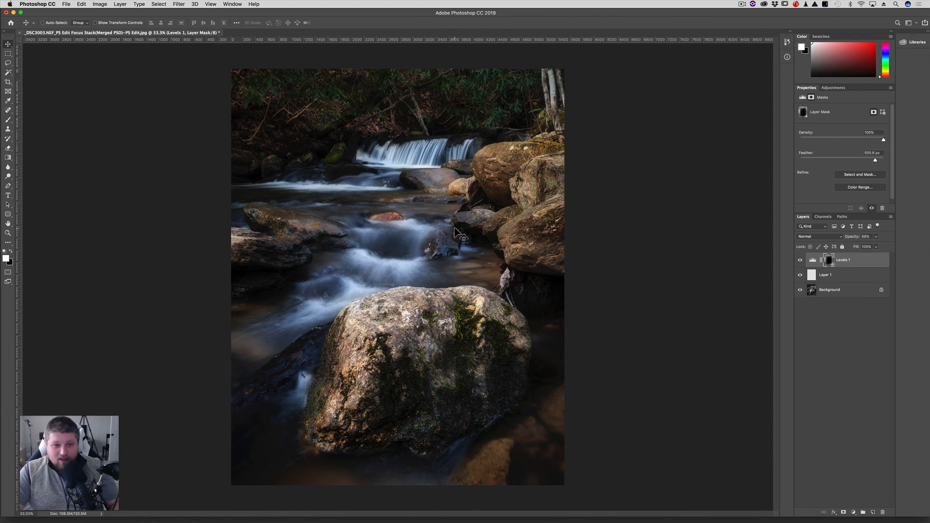